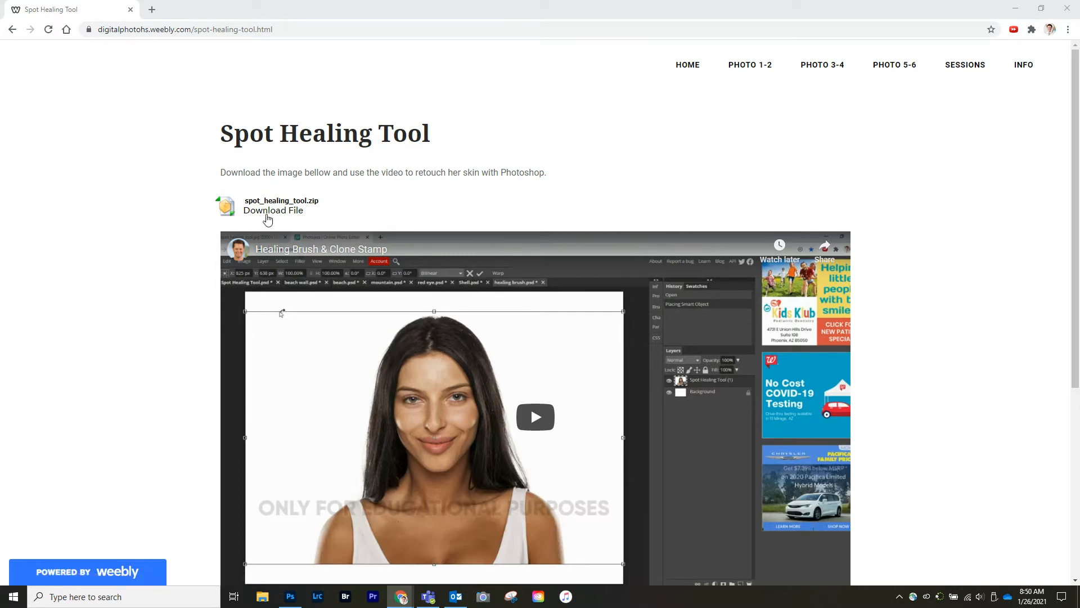
Step: Download spot_healing_tool.zip and extract all its files into the Downloads spot_healing_tool folder, replacing the files already there
{"action": "left_click", "coordinate": [270, 213]}
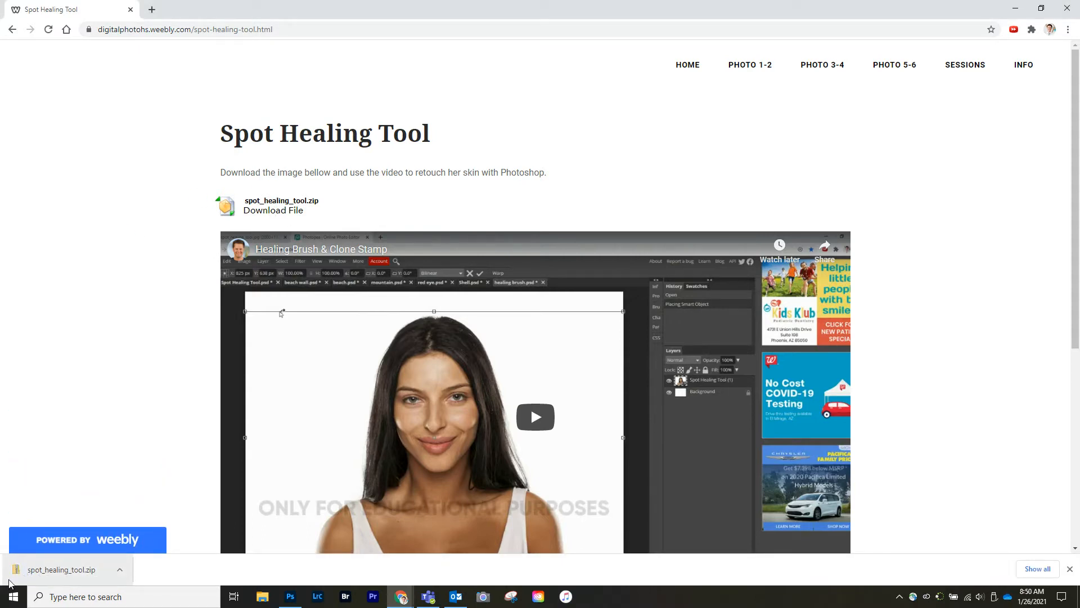
{"action": "left_click", "coordinate": [67, 571]}
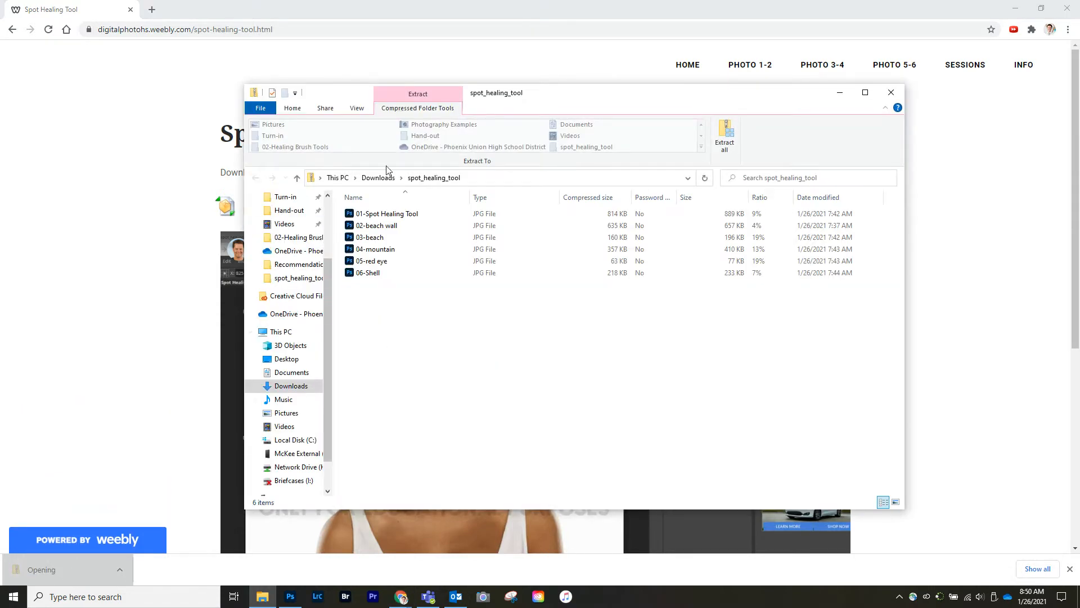
{"action": "left_click_drag", "start_coordinate": [602, 101], "coordinate": [481, 126]}
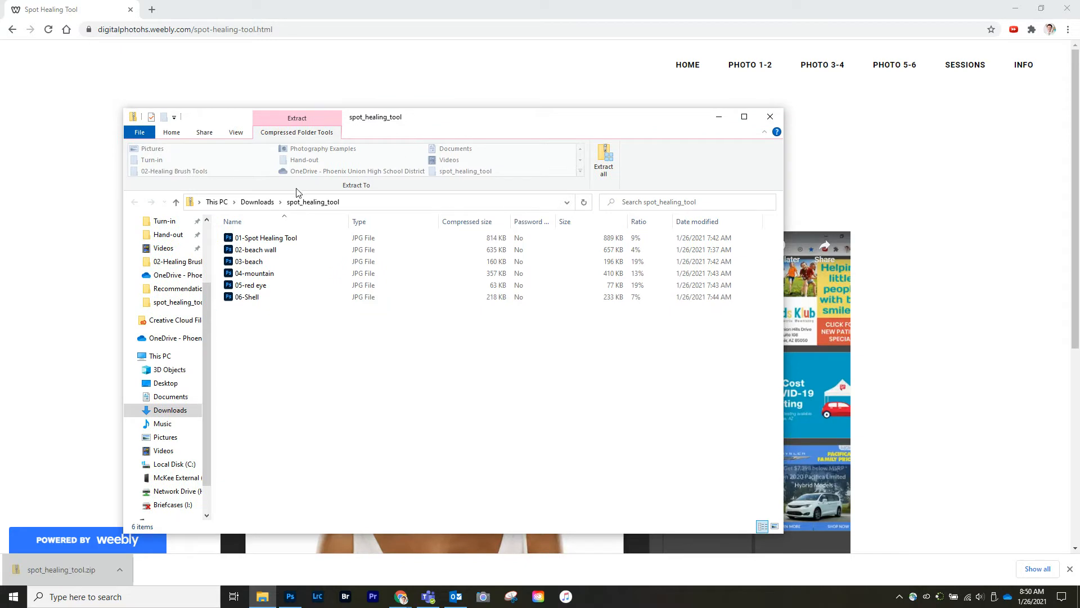
{"action": "left_click", "coordinate": [605, 163]}
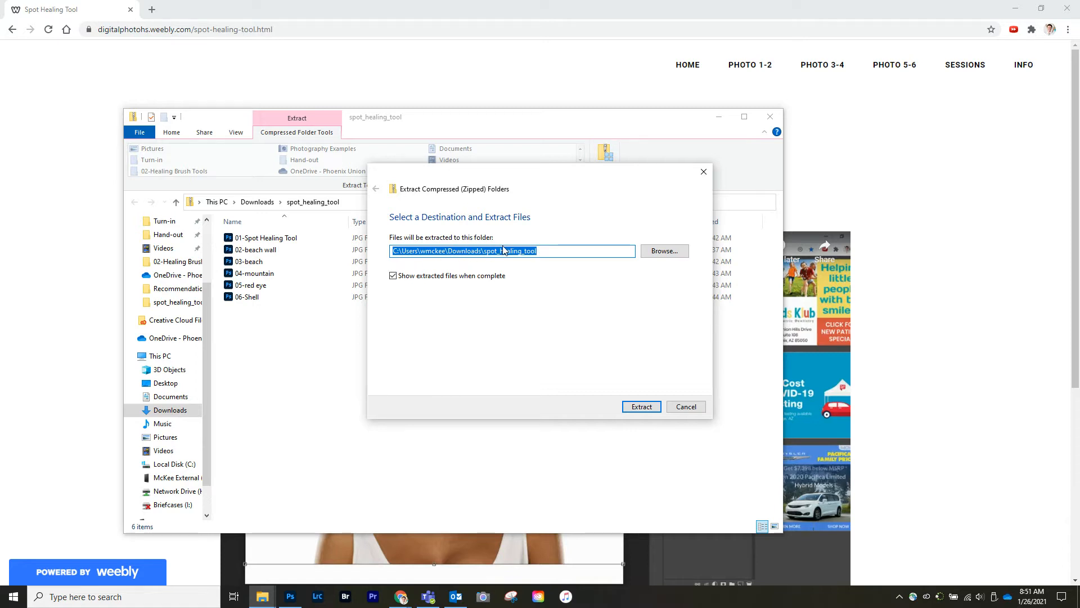
{"action": "left_click", "coordinate": [641, 406]}
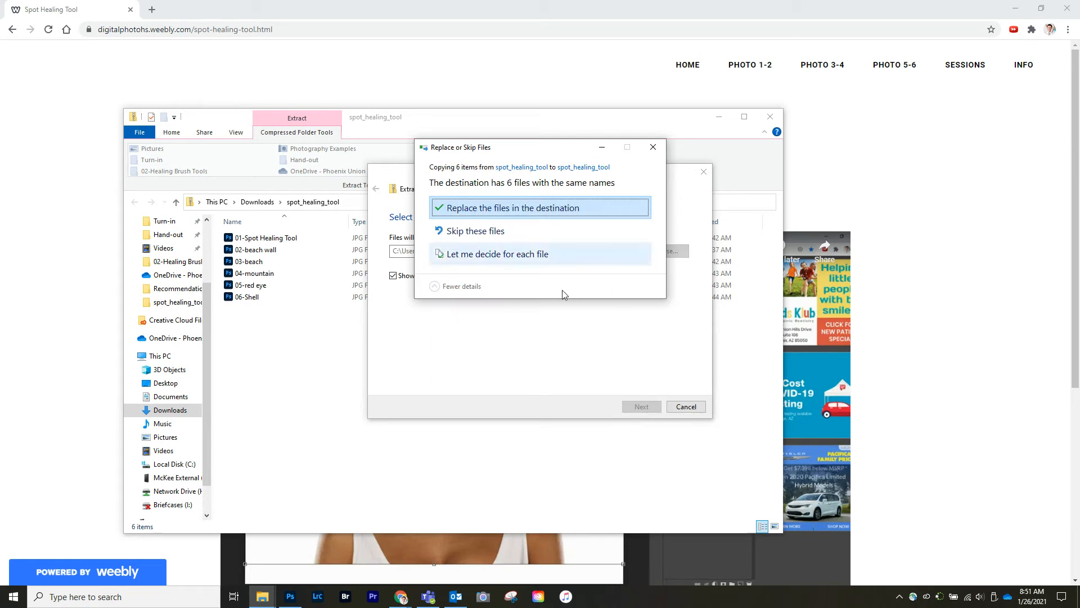
{"action": "left_click", "coordinate": [520, 211]}
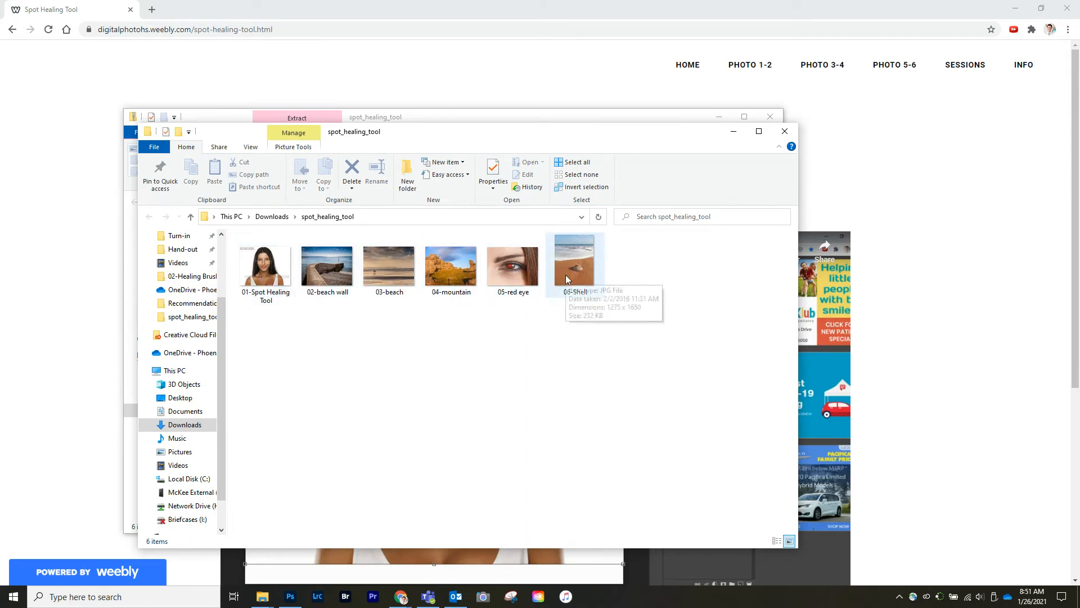
Step: Switch to Photoshop and open the image 01-Spot Healing Tool from the spot_healing_tool folder in Downloads
{"action": "left_click", "coordinate": [290, 596]}
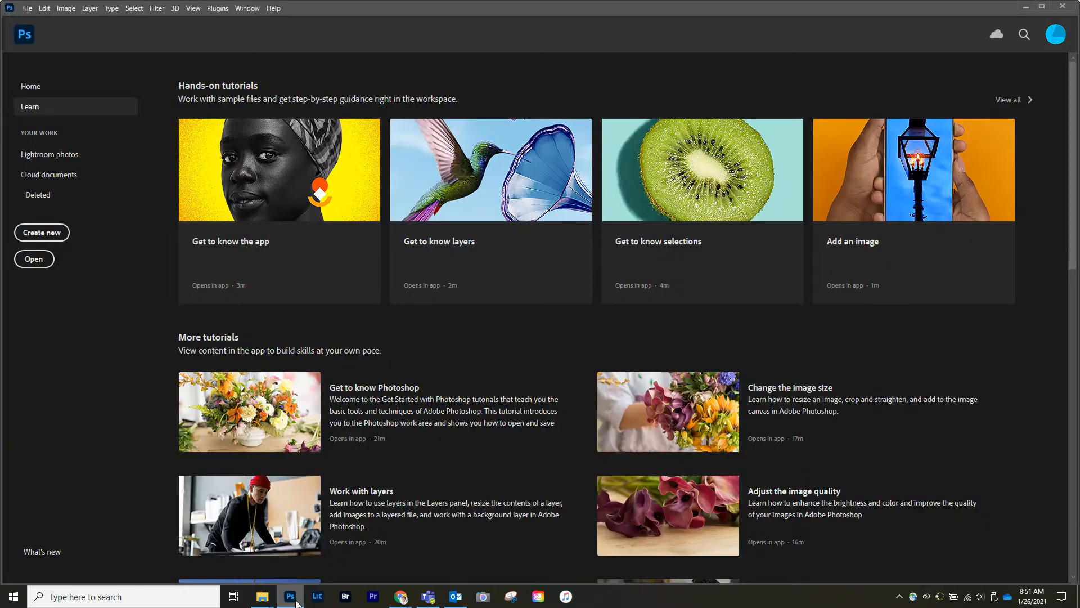
{"action": "left_click", "coordinate": [11, 597]}
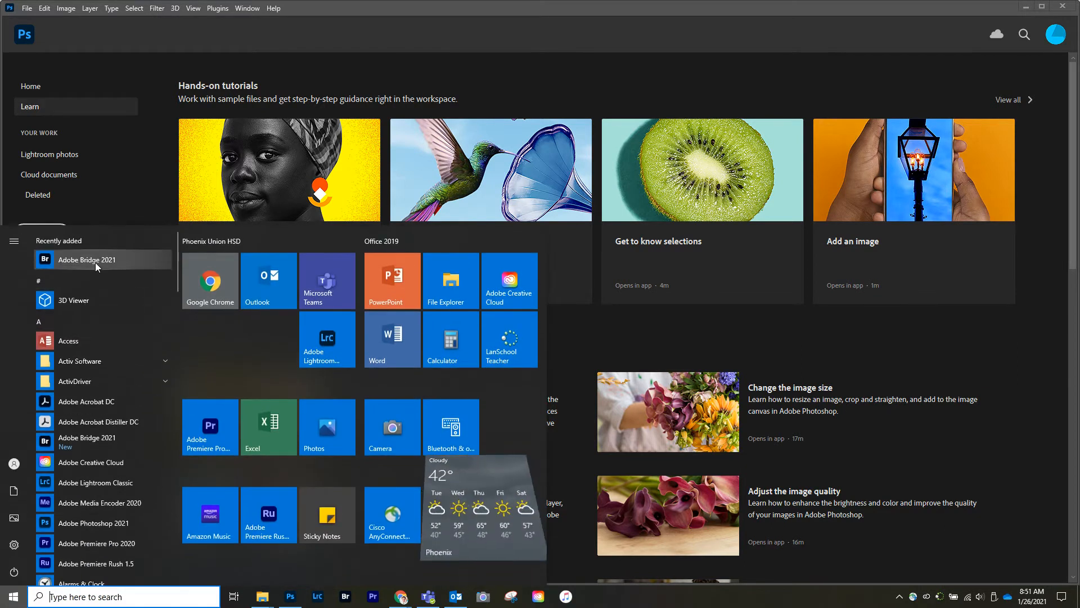
{"action": "left_click", "coordinate": [334, 9]}
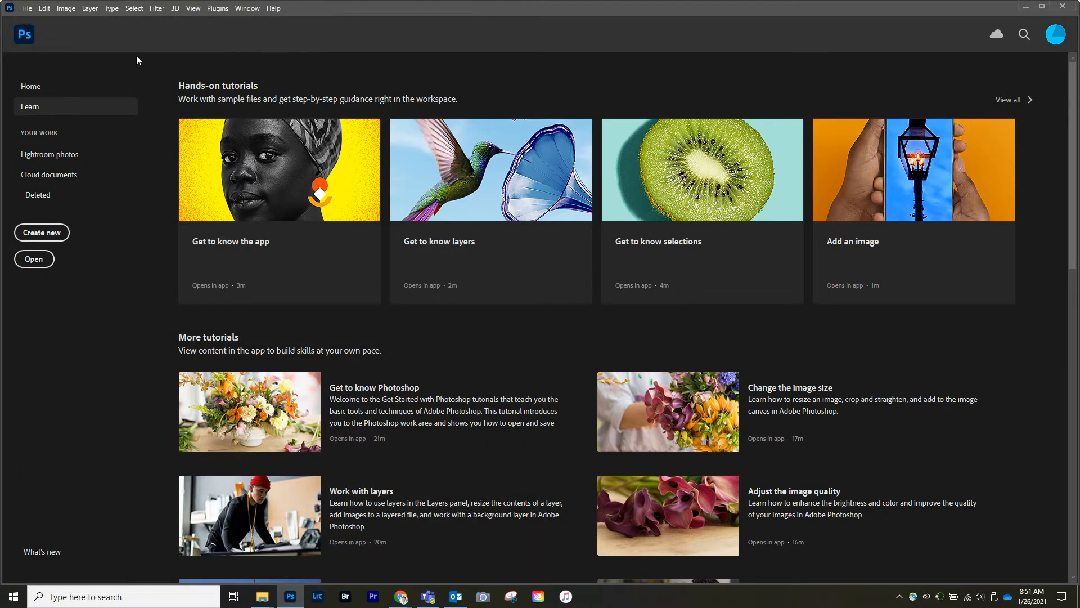
{"action": "left_click", "coordinate": [26, 8]}
{"action": "left_click", "coordinate": [33, 31]}
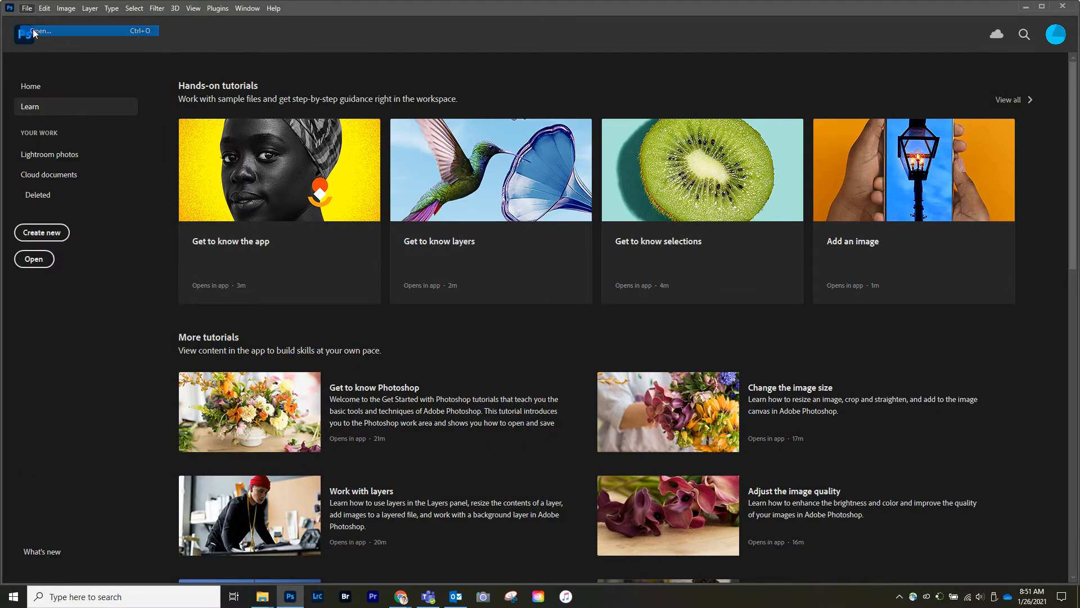
{"action": "left_click_drag", "start_coordinate": [208, 85], "coordinate": [254, 111]}
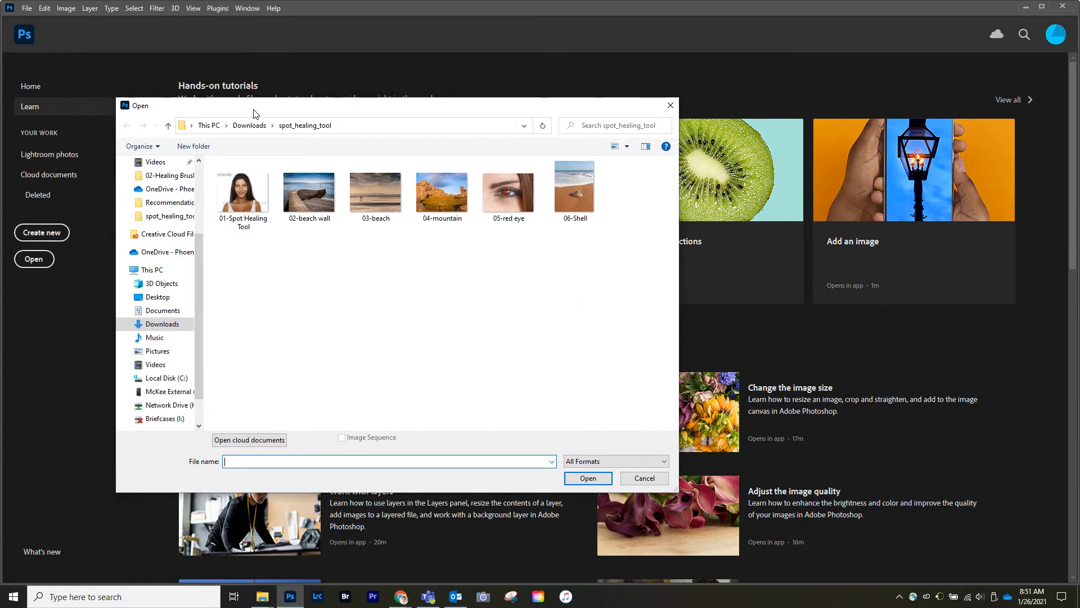
{"action": "left_click", "coordinate": [158, 324]}
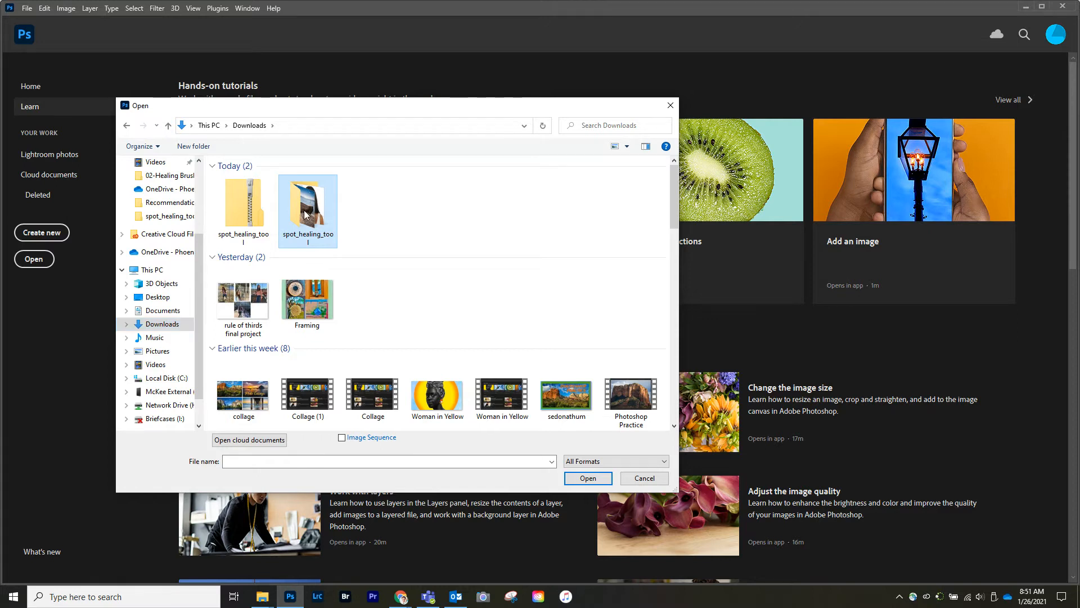
{"action": "double_click", "coordinate": [307, 213]}
{"action": "left_click", "coordinate": [244, 203]}
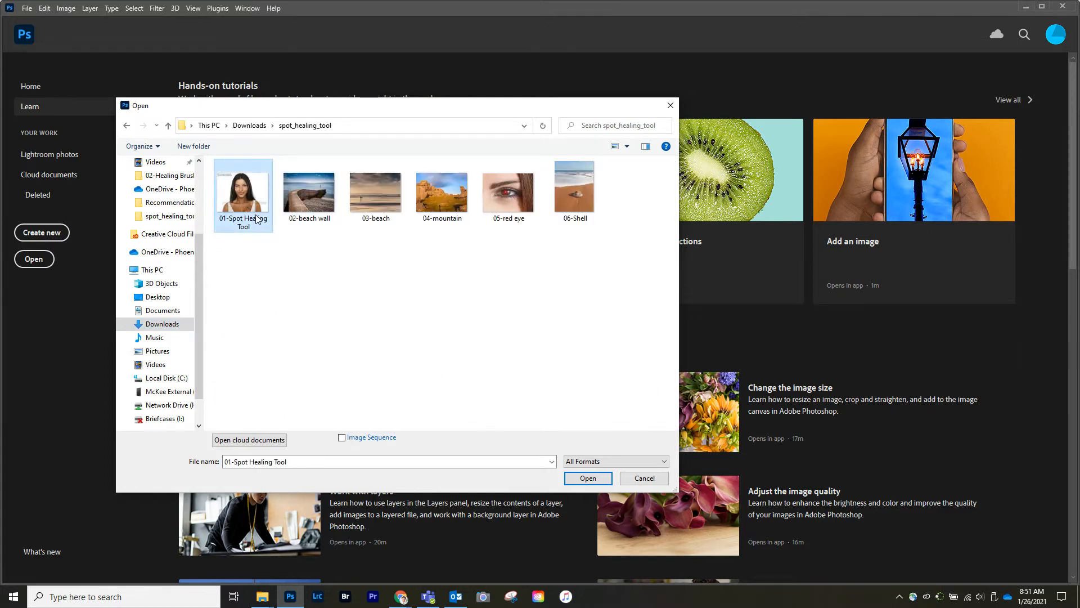
{"action": "left_click", "coordinate": [580, 477]}
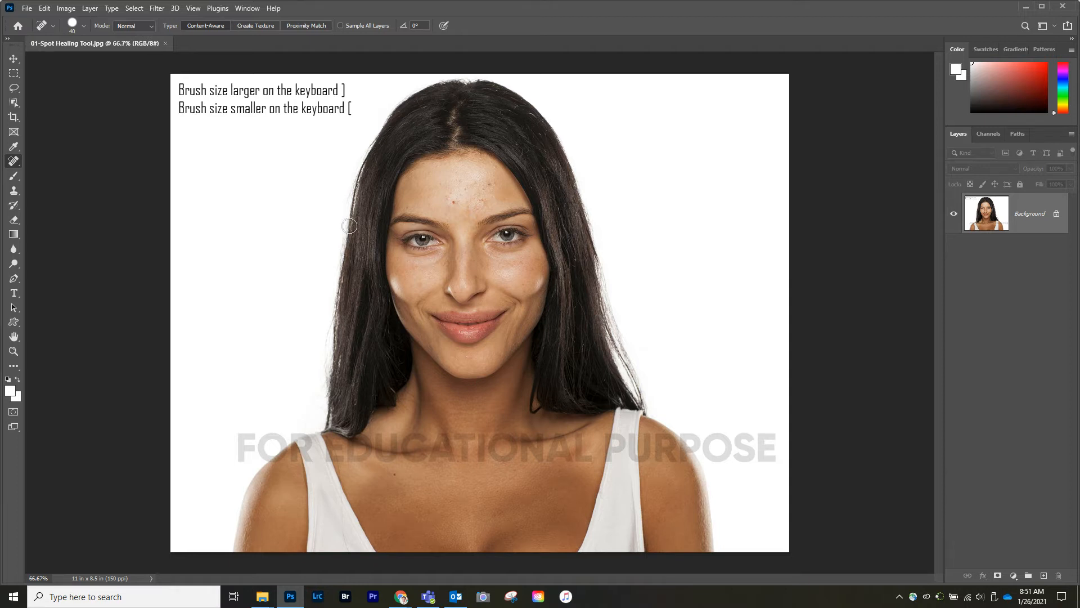
Step: Choose the Spot Healing Brush, try larger and smaller brush sizes, and set the brush size to 30
{"action": "right_click", "coordinate": [13, 163]}
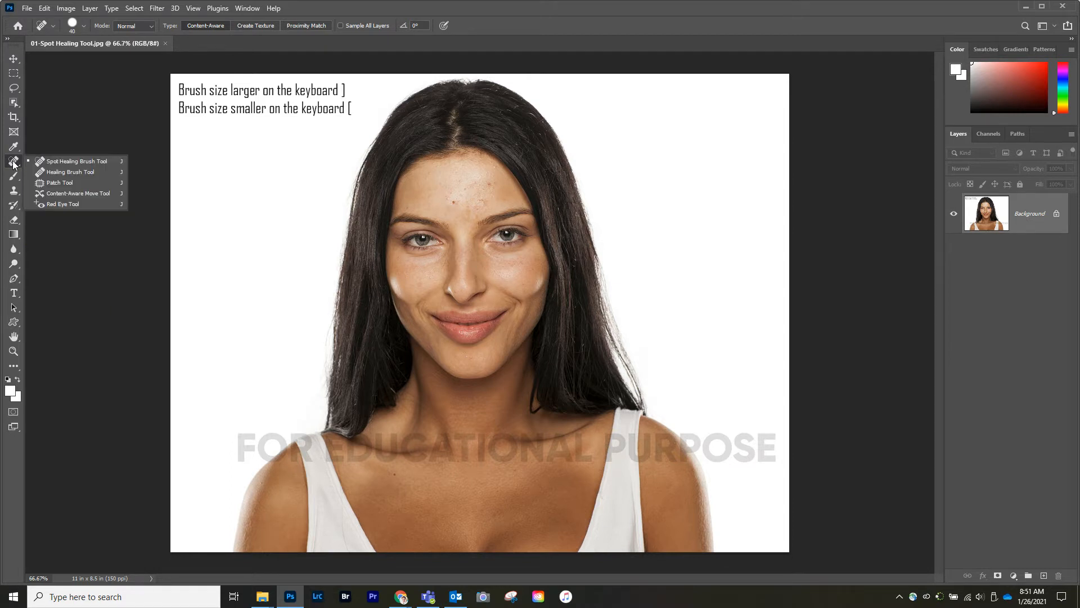
{"action": "left_click", "coordinate": [69, 160]}
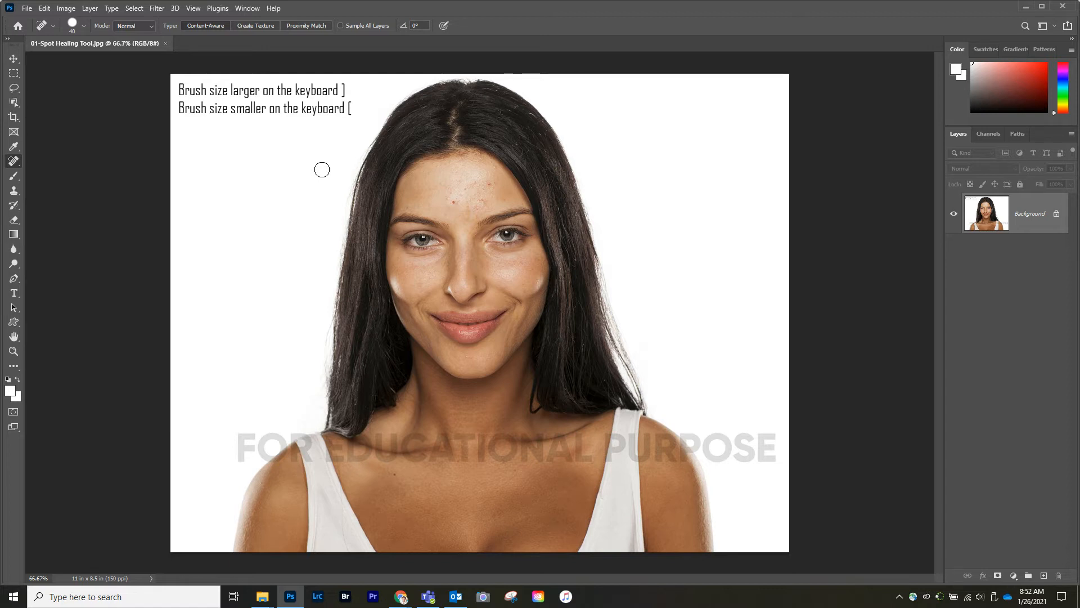
{"action": "key", "text": "bracketright"}
{"action": "key", "text": "bracketright"}
{"action": "key", "text": "bracketright"}
{"action": "key", "text": "bracketright"}
{"action": "key", "text": "bracketright"}
{"action": "key", "text": "bracketright"}
{"action": "key", "text": "bracketright"}
{"action": "key", "text": "bracketright"}
{"action": "key", "text": "bracketright"}
{"action": "key", "text": "bracketright"}
{"action": "key", "text": "bracketleft"}
{"action": "key", "text": "bracketleft"}
{"action": "key", "text": "bracketleft"}
{"action": "key", "text": "bracketleft"}
{"action": "key", "text": "bracketleft"}
{"action": "key", "text": "bracketleft"}
{"action": "key", "text": "bracketleft"}
{"action": "key", "text": "bracketleft"}
{"action": "key", "text": "bracketleft"}
Step: Reduce the healing brush size to 15 and remove the dark red spot and nearby blemishes on the woman's forehead
{"action": "left_click", "coordinate": [193, 8]}
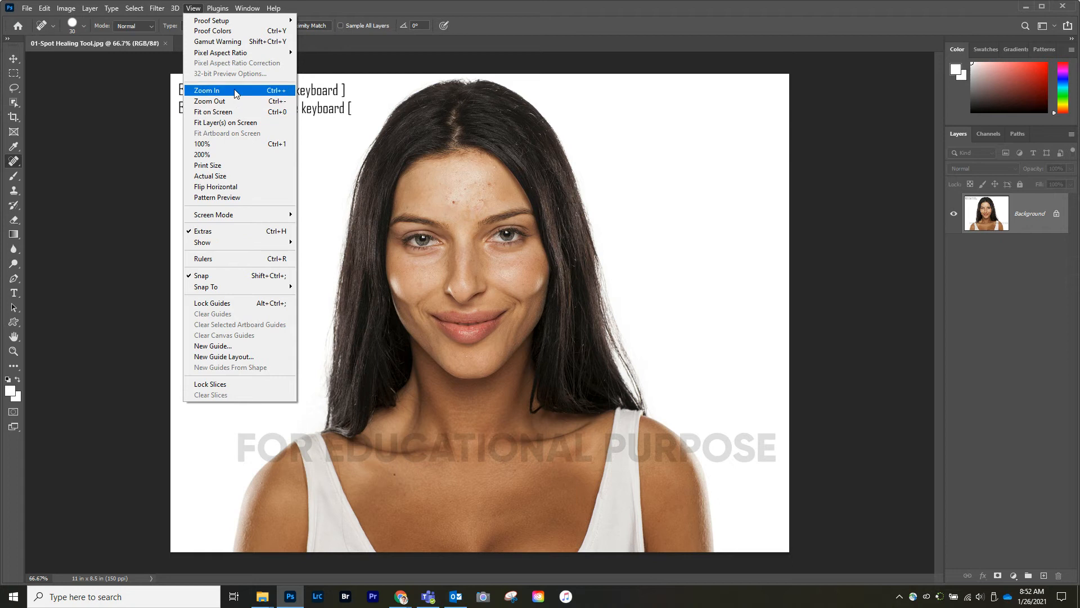
{"action": "left_click", "coordinate": [262, 92]}
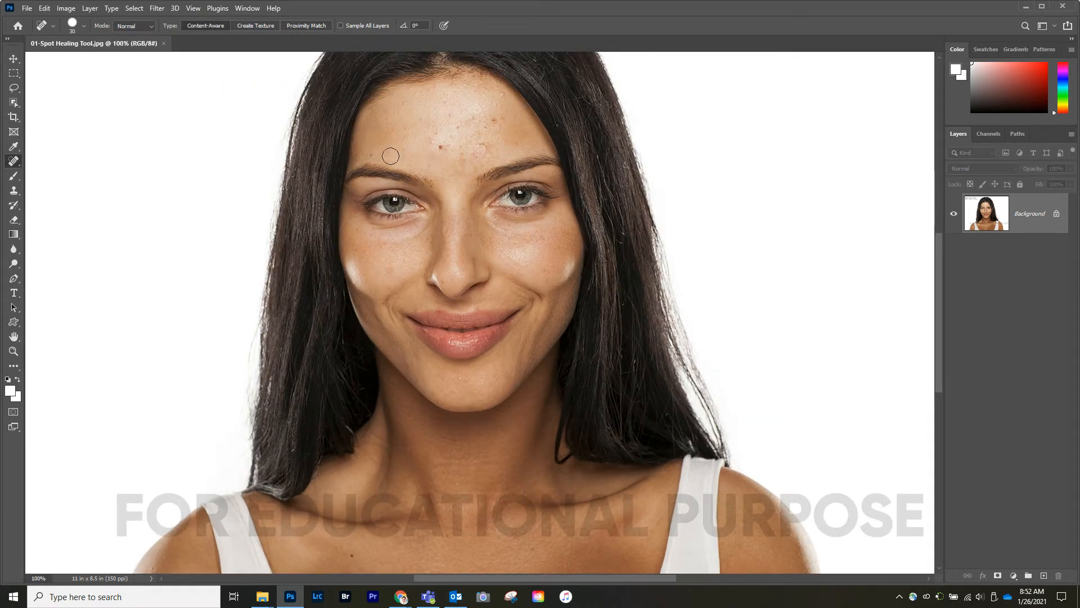
{"action": "left_click", "coordinate": [14, 337]}
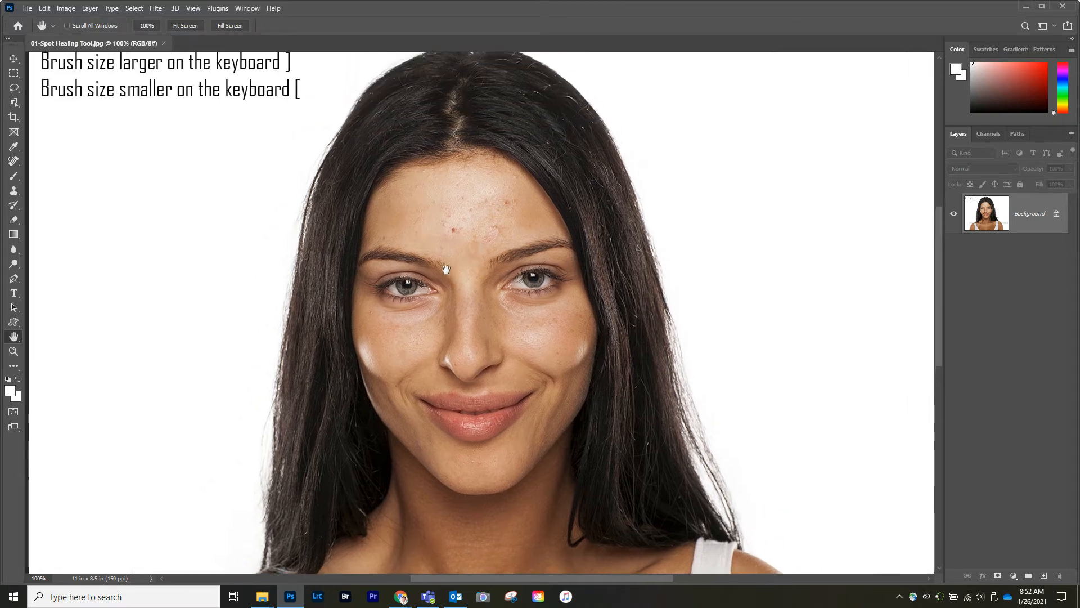
{"action": "left_click_drag", "start_coordinate": [452, 168], "coordinate": [454, 282]}
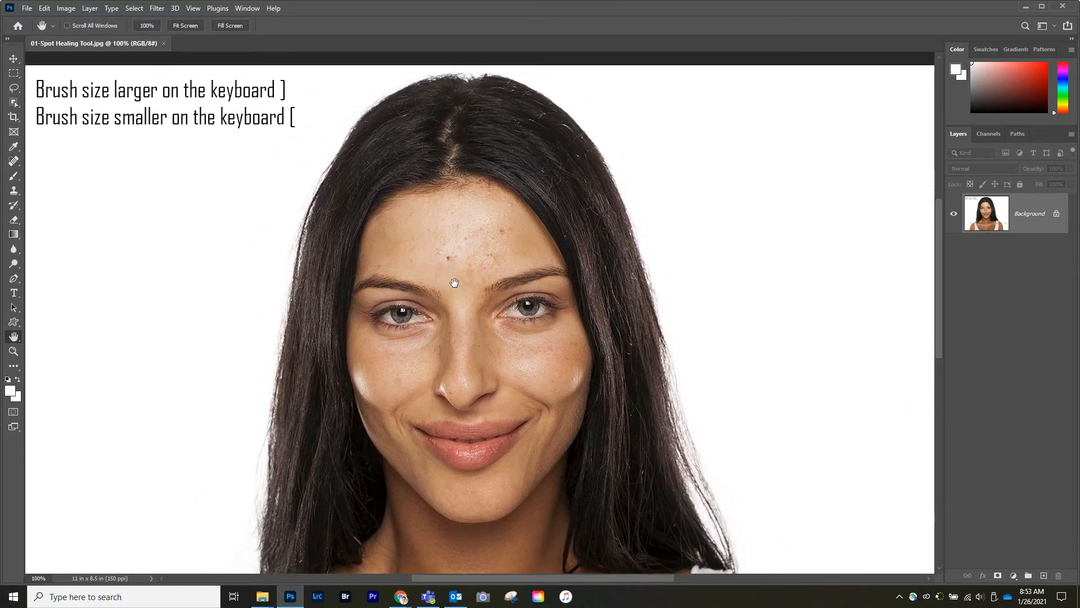
{"action": "key", "text": "ctrl+plus"}
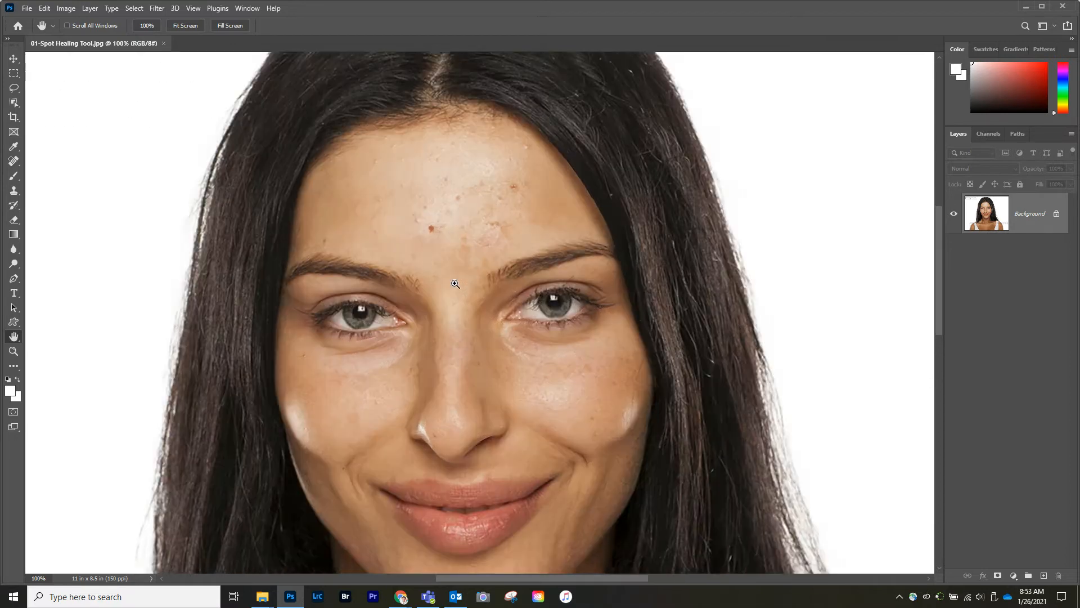
{"action": "left_click_drag", "start_coordinate": [440, 243], "coordinate": [499, 259]}
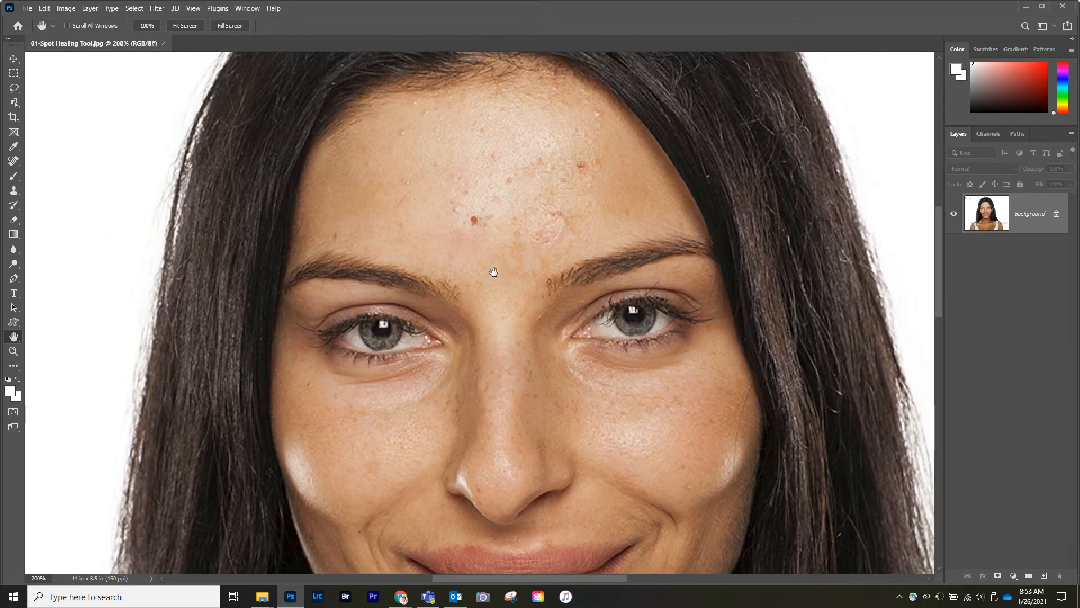
{"action": "left_click", "coordinate": [13, 161]}
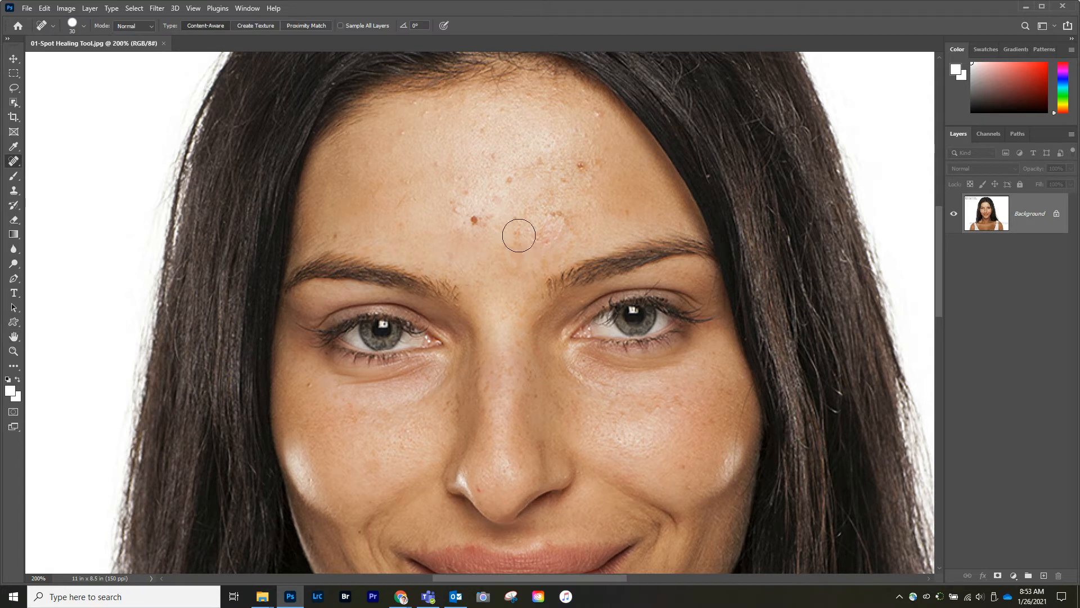
{"action": "key", "text": "bracketleft"}
{"action": "key", "text": "bracketleft"}
{"action": "key", "text": "bracketleft"}
{"action": "left_click", "coordinate": [474, 222]}
{"action": "left_click", "coordinate": [403, 134]}
{"action": "left_click", "coordinate": [495, 160]}
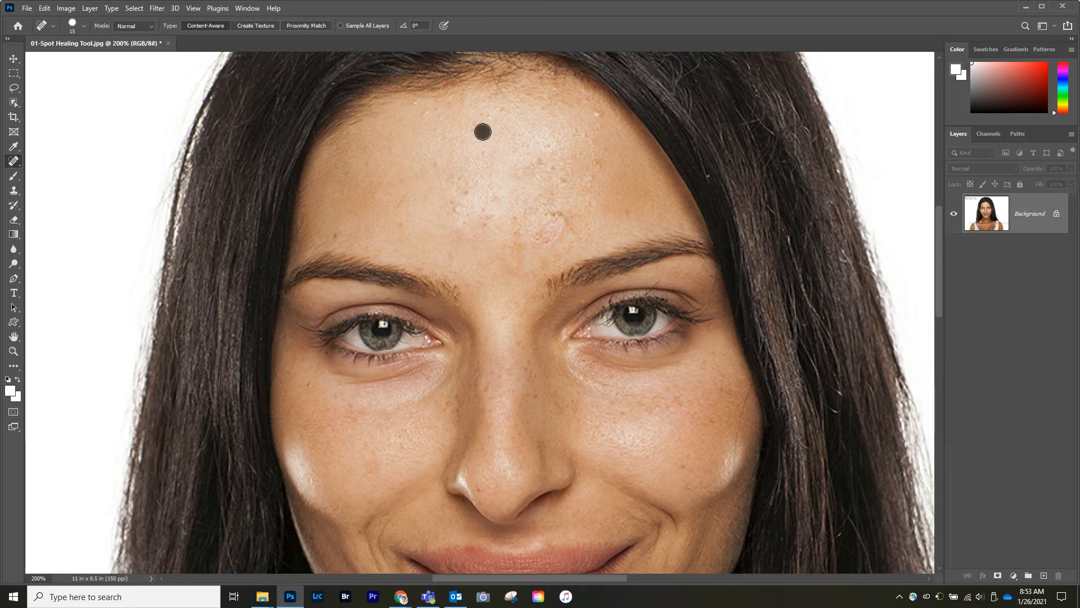
Step: Heal further blemishes on the right side of the forehead, above the eyebrows, and one on the left side
{"action": "left_click", "coordinate": [595, 112]}
{"action": "left_click", "coordinate": [582, 133]}
{"action": "left_click", "coordinate": [629, 214]}
{"action": "left_click", "coordinate": [562, 214]}
{"action": "left_click", "coordinate": [540, 238]}
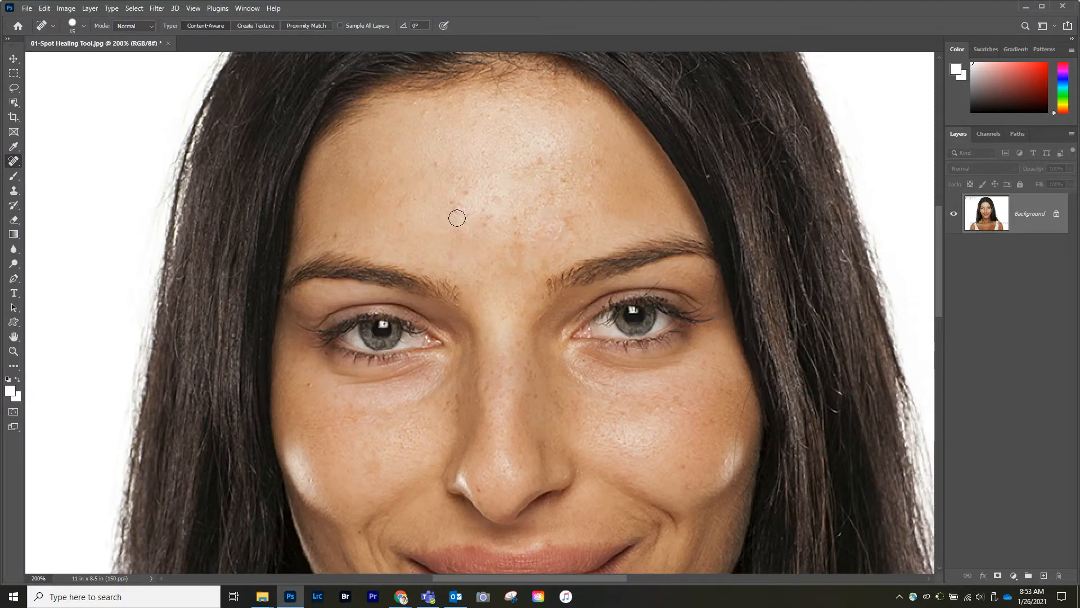
{"action": "left_click", "coordinate": [416, 199]}
Step: Try a long healing stroke from the forehead down across the left eyebrow and eye, and undo it
{"action": "mouse_move", "coordinate": [445, 140]}
{"action": "left_mouse_down"}
{"action": "mouse_move", "coordinate": [409, 173]}
{"action": "mouse_move", "coordinate": [471, 254]}
{"action": "mouse_move", "coordinate": [355, 371]}
{"action": "mouse_move", "coordinate": [359, 489]}
{"action": "mouse_move", "coordinate": [309, 509]}
{"action": "left_mouse_up"}
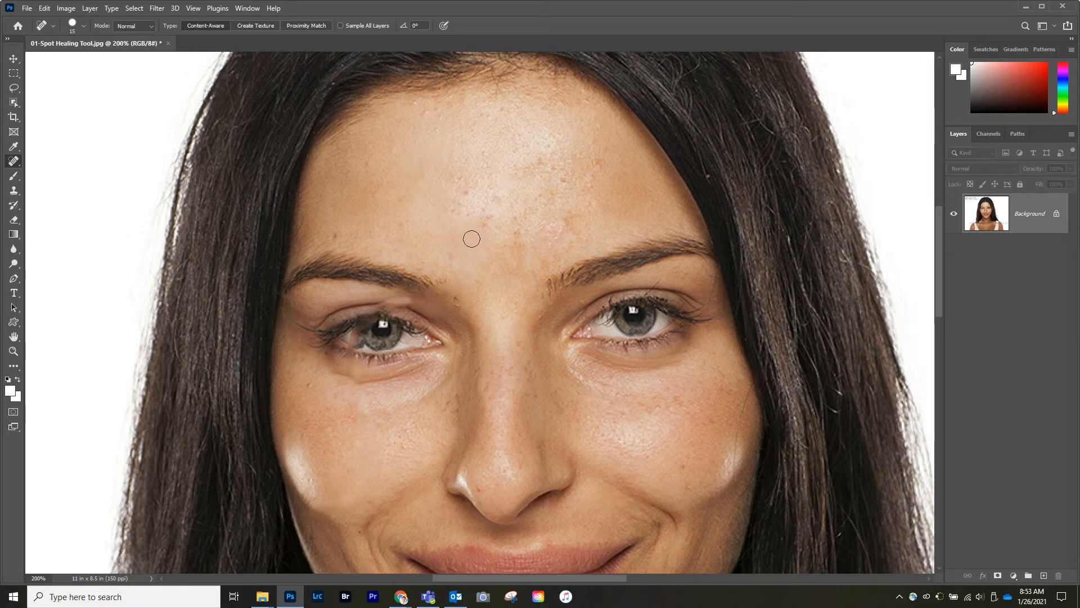
{"action": "left_click", "coordinate": [41, 8]}
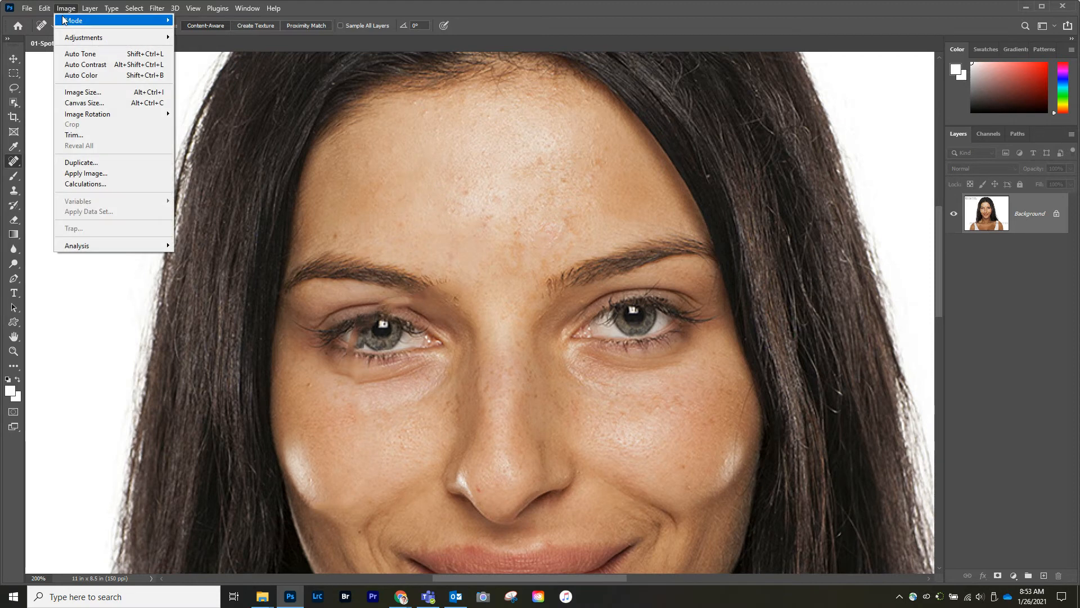
{"action": "left_click", "coordinate": [47, 21]}
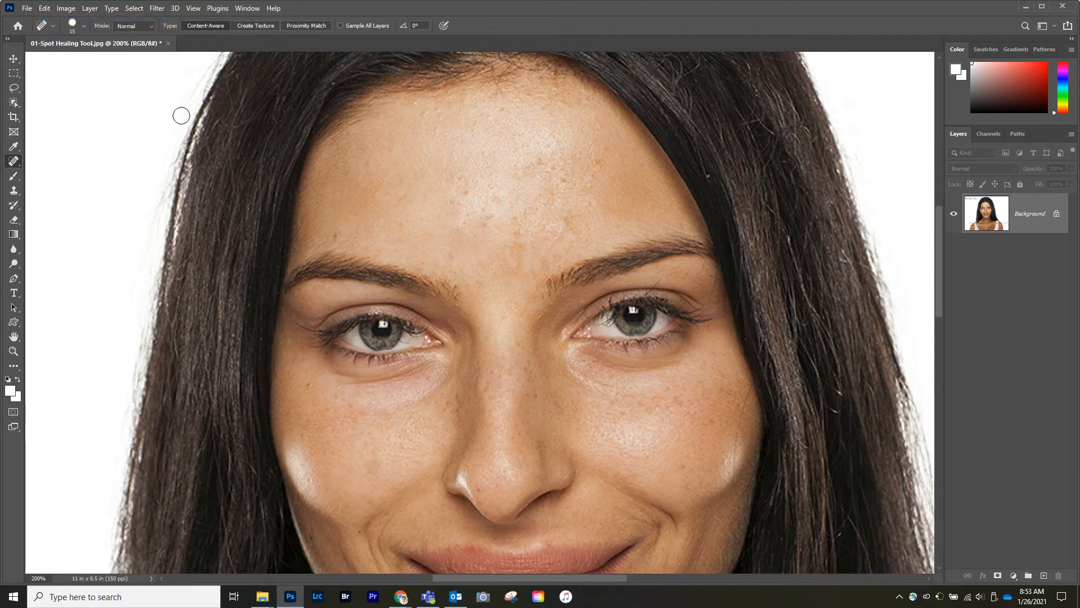
Step: Heal the remaining blemishes across the middle of the forehead and between the eyebrows
{"action": "mouse_move", "coordinate": [401, 187]}
{"action": "left_mouse_down"}
{"action": "mouse_move", "coordinate": [500, 163]}
{"action": "mouse_move", "coordinate": [523, 185]}
{"action": "left_mouse_up"}
{"action": "left_click", "coordinate": [539, 160]}
{"action": "left_click", "coordinate": [593, 162]}
{"action": "left_click", "coordinate": [481, 224]}
{"action": "left_click", "coordinate": [520, 246]}
Step: Heal the small blemishes on the lower face, including the red spot on the nose
{"action": "left_click_drag", "start_coordinate": [455, 420], "coordinate": [443, 383]}
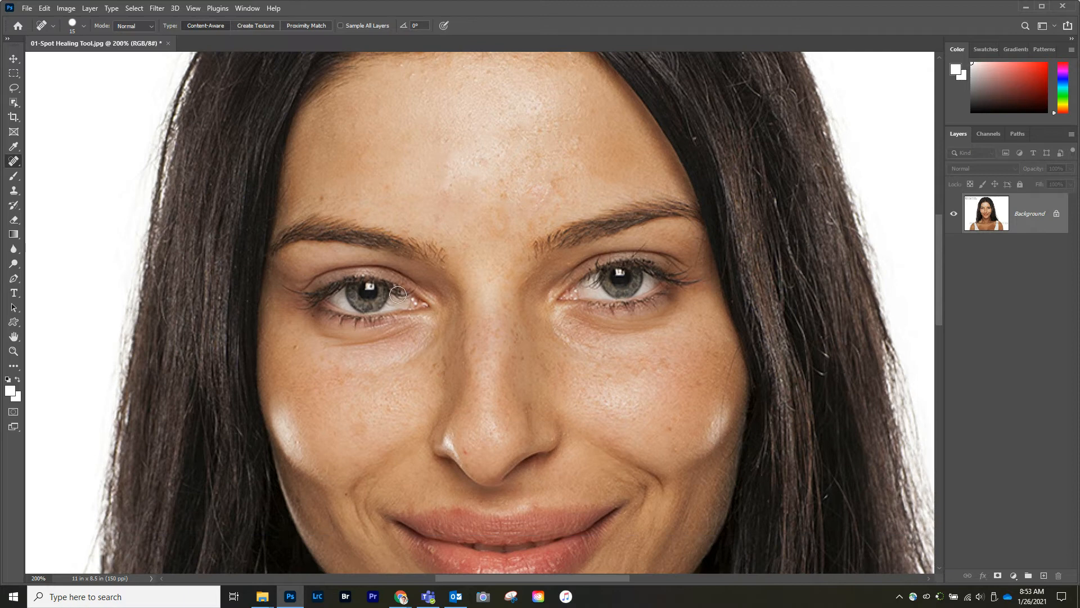
{"action": "left_click_drag", "start_coordinate": [465, 287], "coordinate": [458, 185]}
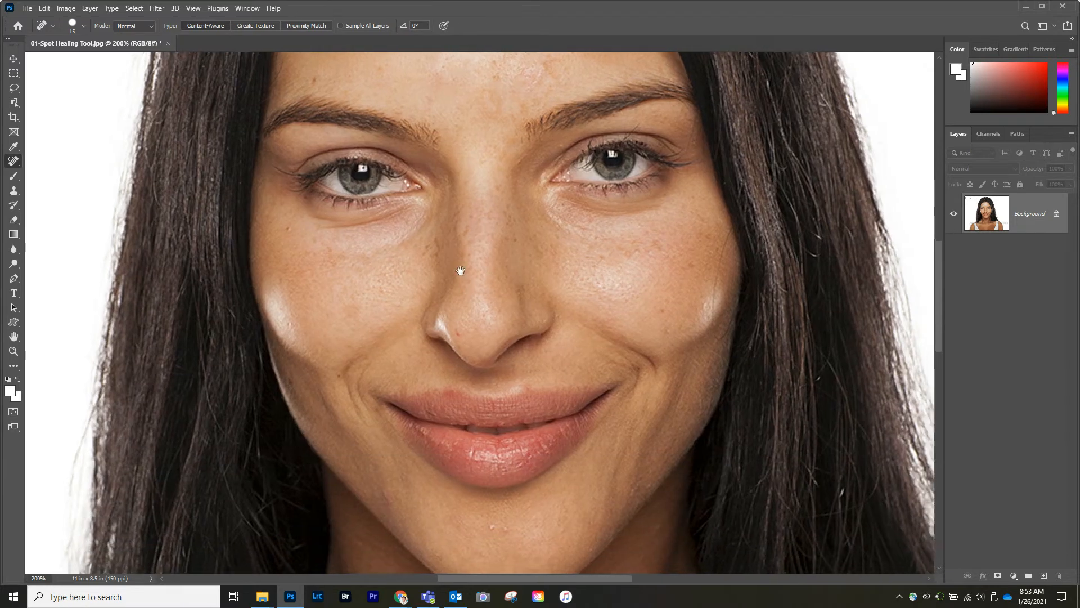
{"action": "left_click_drag", "start_coordinate": [463, 289], "coordinate": [460, 251]}
{"action": "left_click", "coordinate": [448, 300]}
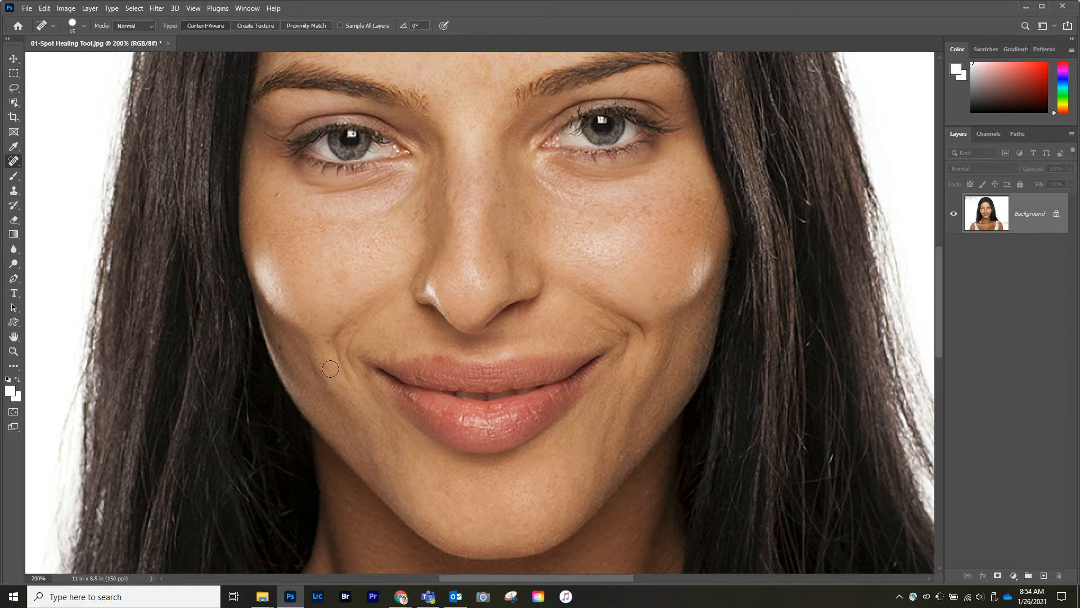
{"action": "key", "text": "ctrl+minus"}
{"action": "key", "text": "ctrl+minus"}
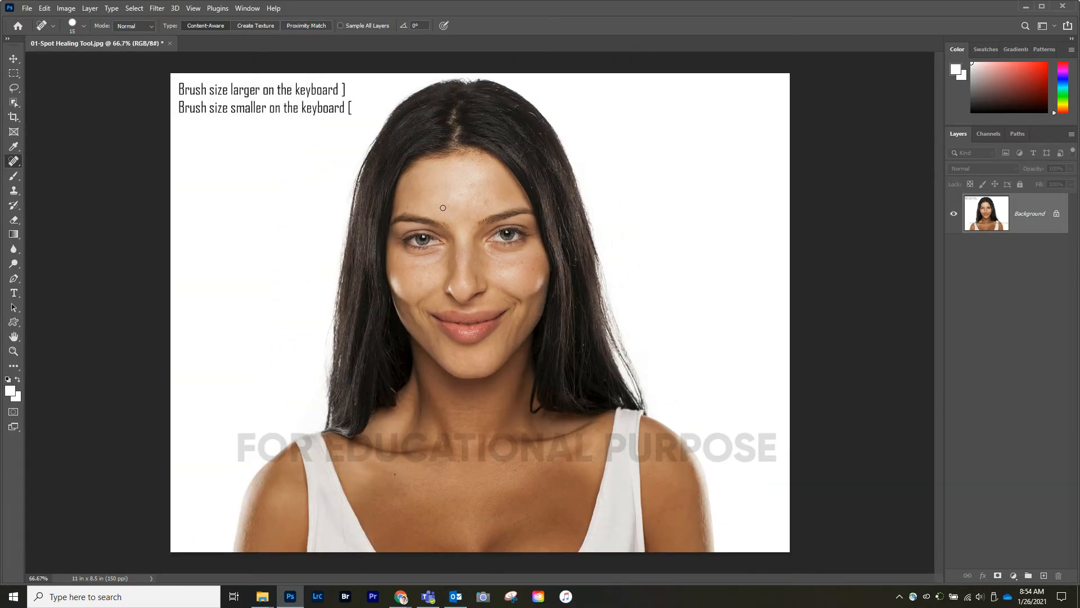
Step: Open the image 02-beach wall from the spot_healing_tool folder
{"action": "left_click", "coordinate": [26, 10]}
{"action": "left_click", "coordinate": [35, 28]}
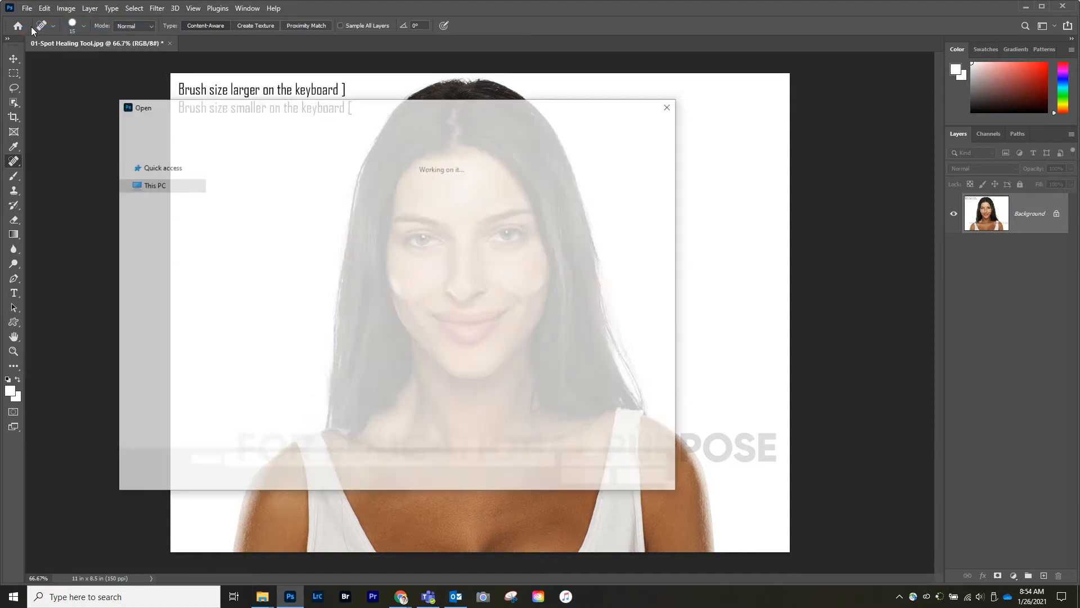
{"action": "left_click", "coordinate": [312, 199]}
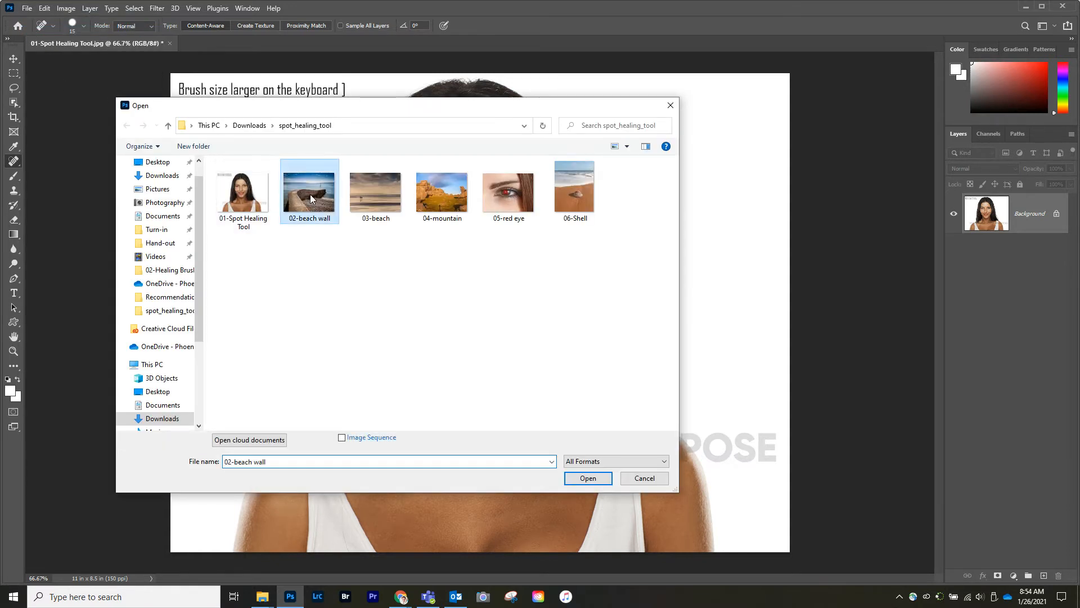
{"action": "double_click", "coordinate": [313, 198]}
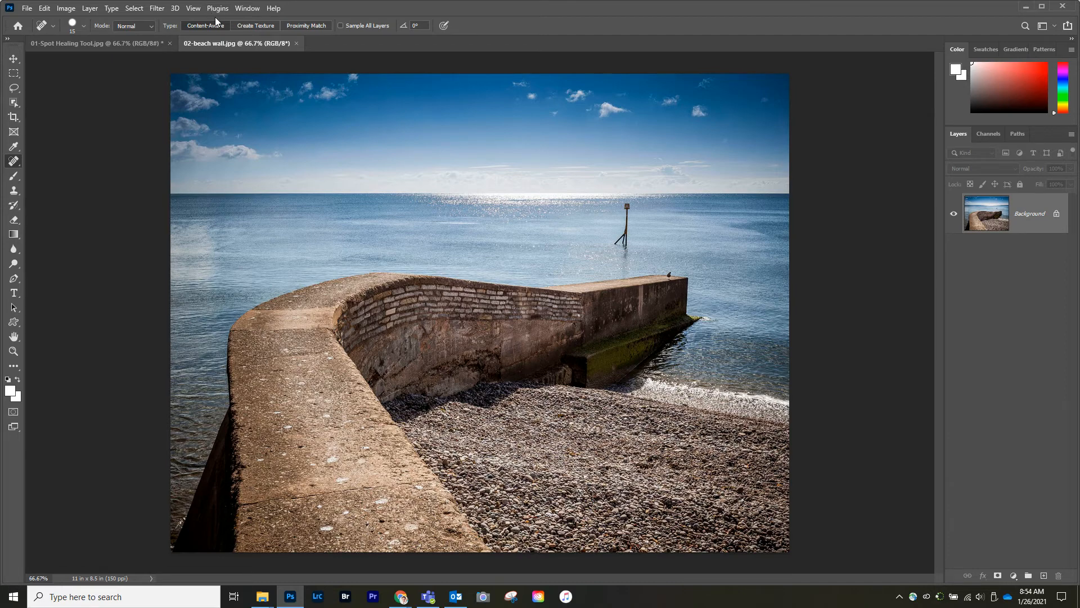
Step: Remove the wooden marker post and its reflection from the sea with the Spot Healing Brush at size 25
{"action": "key", "text": "ctrl+plus"}
{"action": "key", "text": "ctrl+plus"}
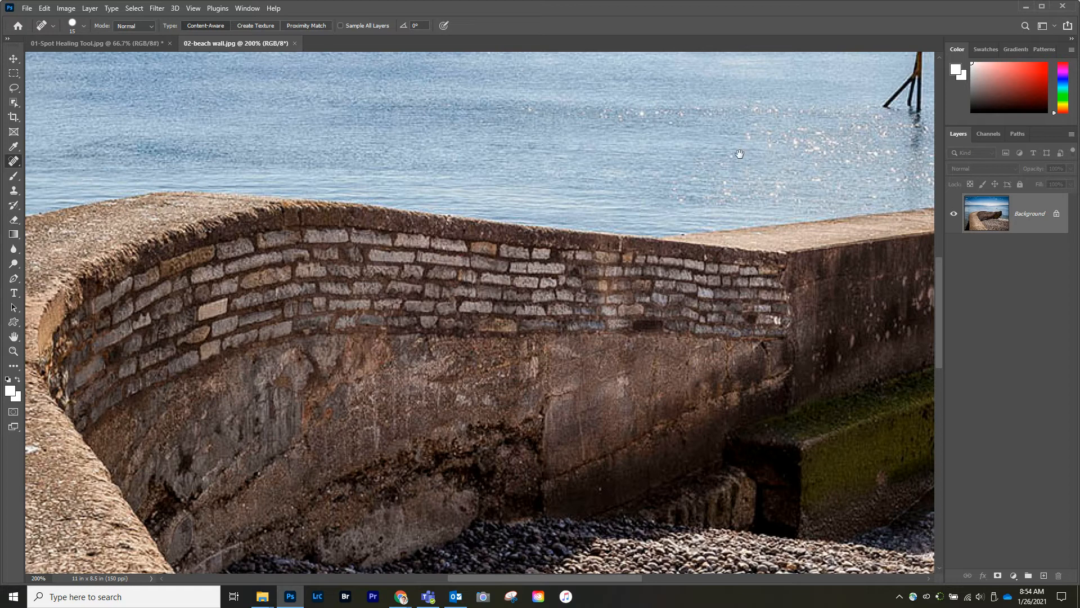
{"action": "mouse_move", "coordinate": [772, 142]}
{"action": "left_mouse_down"}
{"action": "mouse_move", "coordinate": [398, 386]}
{"action": "mouse_move", "coordinate": [383, 381]}
{"action": "left_mouse_up"}
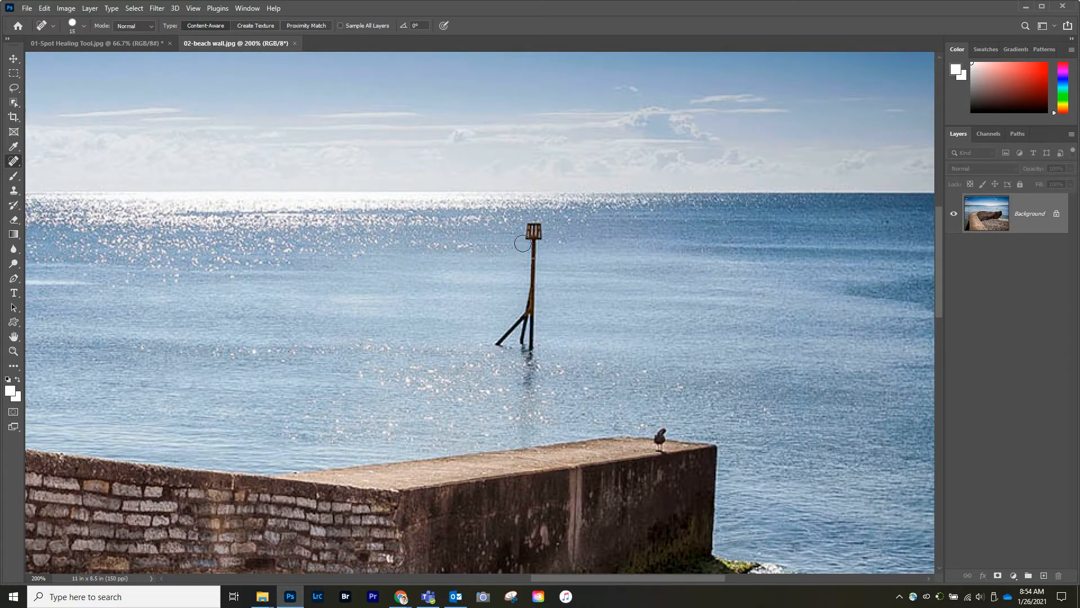
{"action": "key", "text": "bracketright"}
{"action": "left_click", "coordinate": [530, 231]}
{"action": "mouse_move", "coordinate": [530, 231]}
{"action": "left_mouse_down"}
{"action": "mouse_move", "coordinate": [525, 330]}
{"action": "mouse_move", "coordinate": [496, 333]}
{"action": "mouse_move", "coordinate": [521, 344]}
{"action": "mouse_move", "coordinate": [542, 332]}
{"action": "mouse_move", "coordinate": [521, 389]}
{"action": "left_mouse_up"}
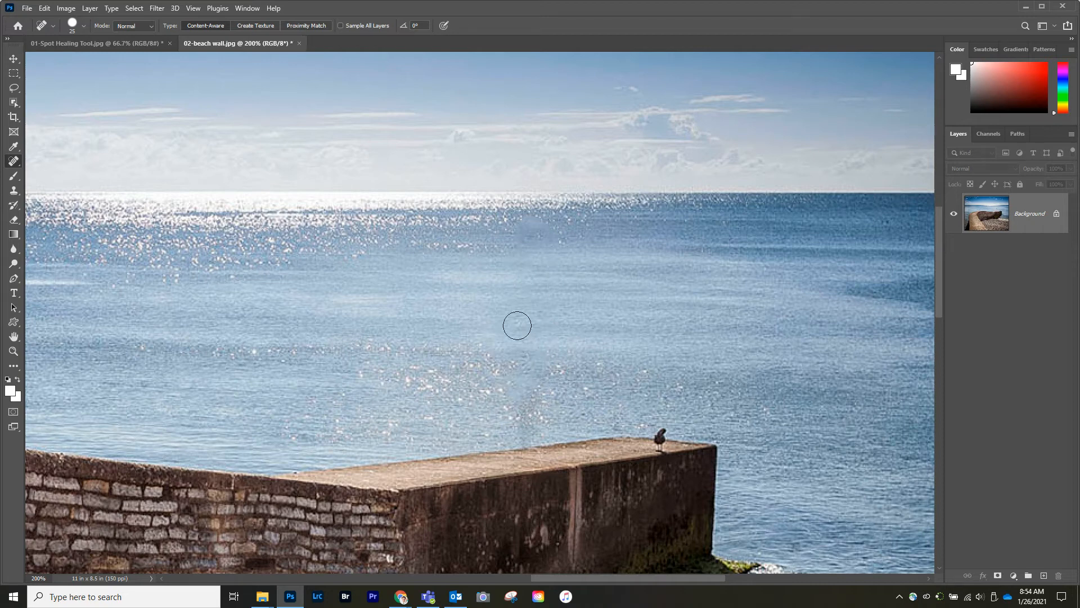
{"action": "key", "text": "ctrl+minus"}
{"action": "key", "text": "ctrl+minus"}
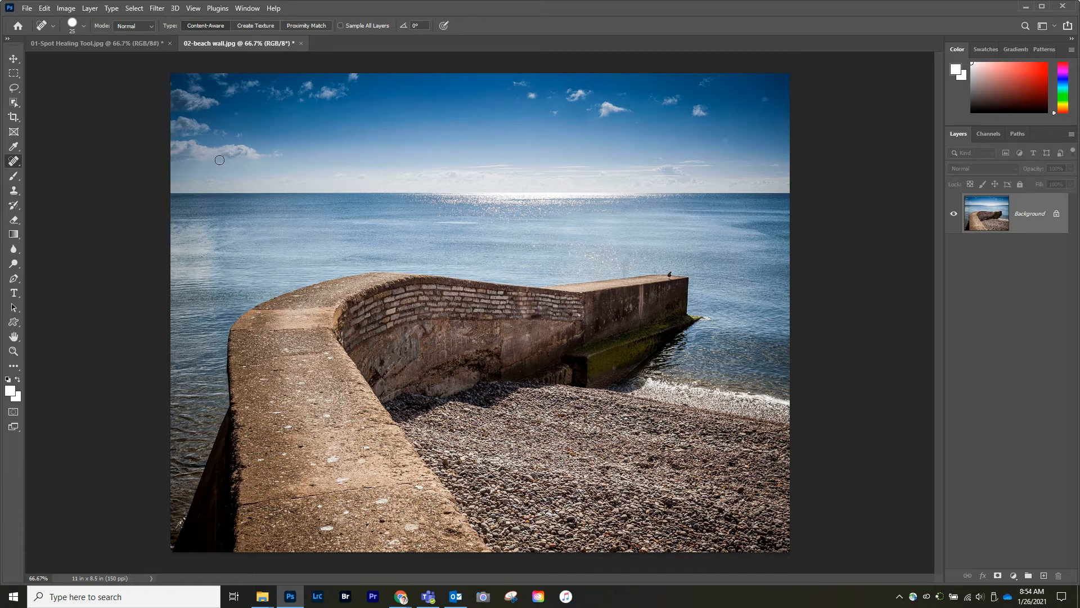
Step: Unlock the beach wall's background layer and move the picture into the 01-Spot Healing Tool document
{"action": "left_click", "coordinate": [13, 60]}
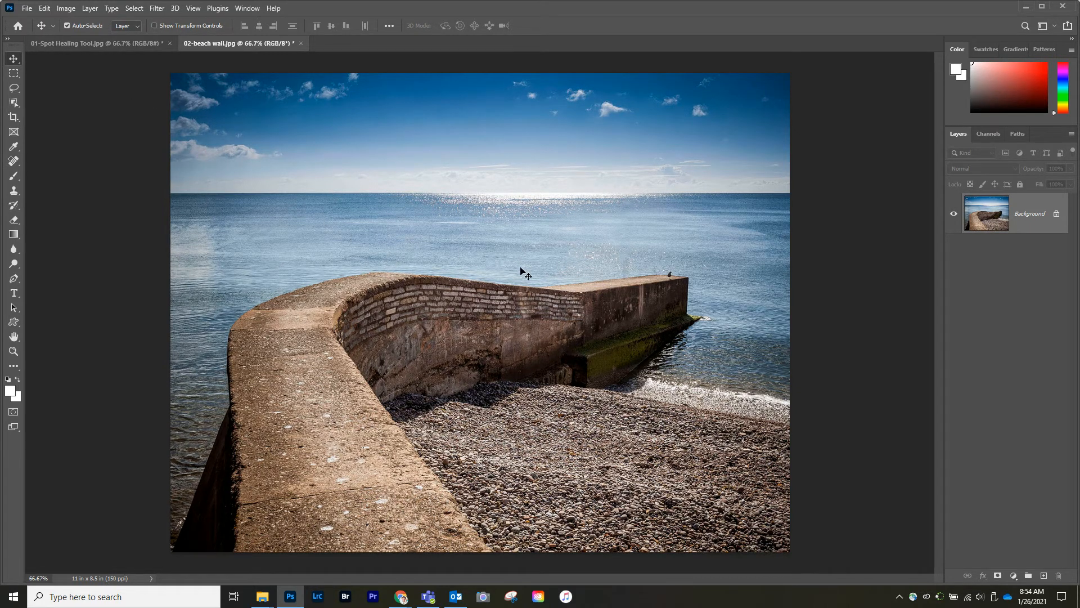
{"action": "left_click", "coordinate": [1057, 215]}
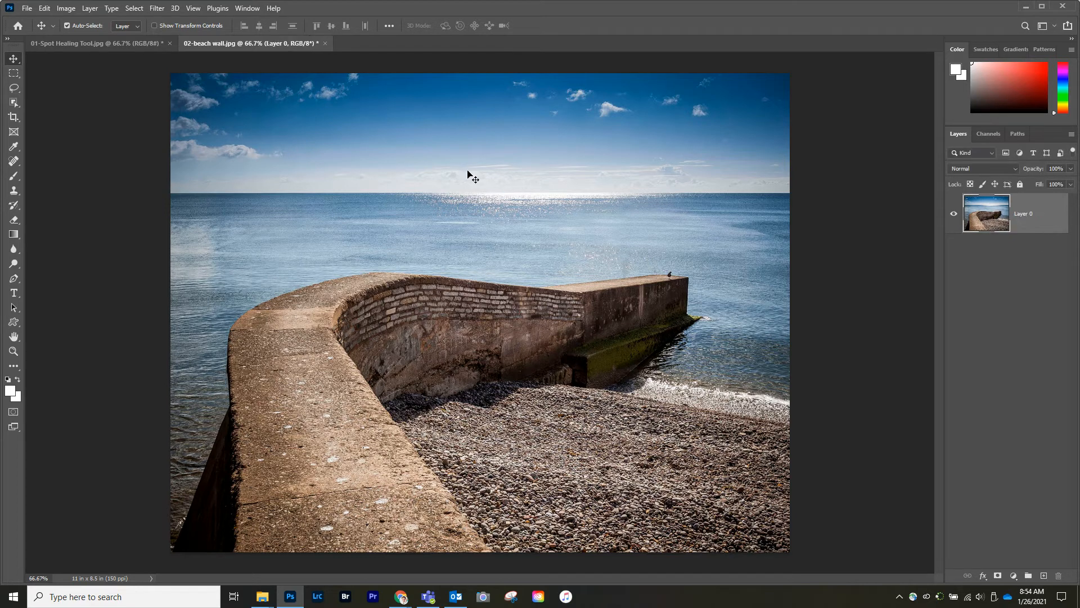
{"action": "mouse_move", "coordinate": [239, 109]}
{"action": "left_mouse_down"}
{"action": "mouse_move", "coordinate": [278, 130]}
{"action": "mouse_move", "coordinate": [112, 45]}
{"action": "left_mouse_up"}
{"action": "left_click_drag", "start_coordinate": [251, 165], "coordinate": [276, 209]}
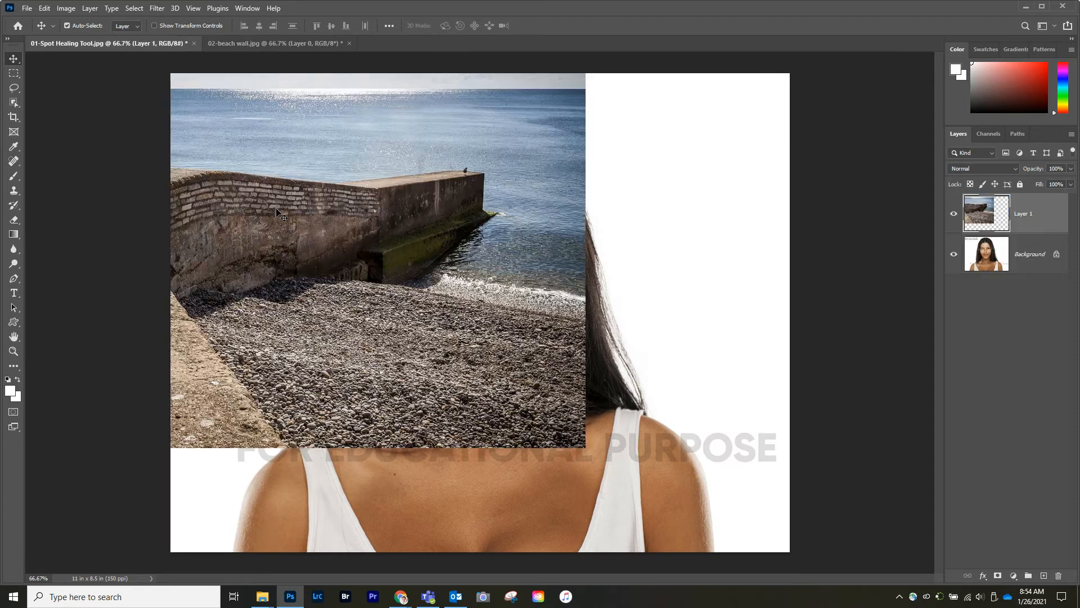
{"action": "left_click_drag", "start_coordinate": [271, 136], "coordinate": [422, 247]}
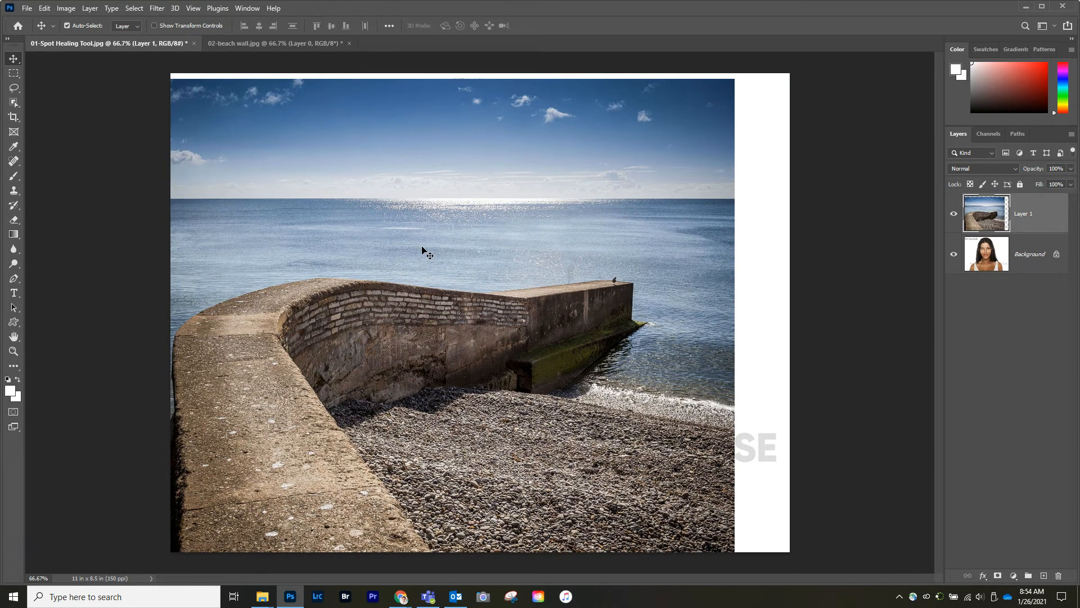
Step: Scale the beach wall layer to about 32% with Free Transform and place it in the portrait's upper-right corner
{"action": "left_click", "coordinate": [45, 8]}
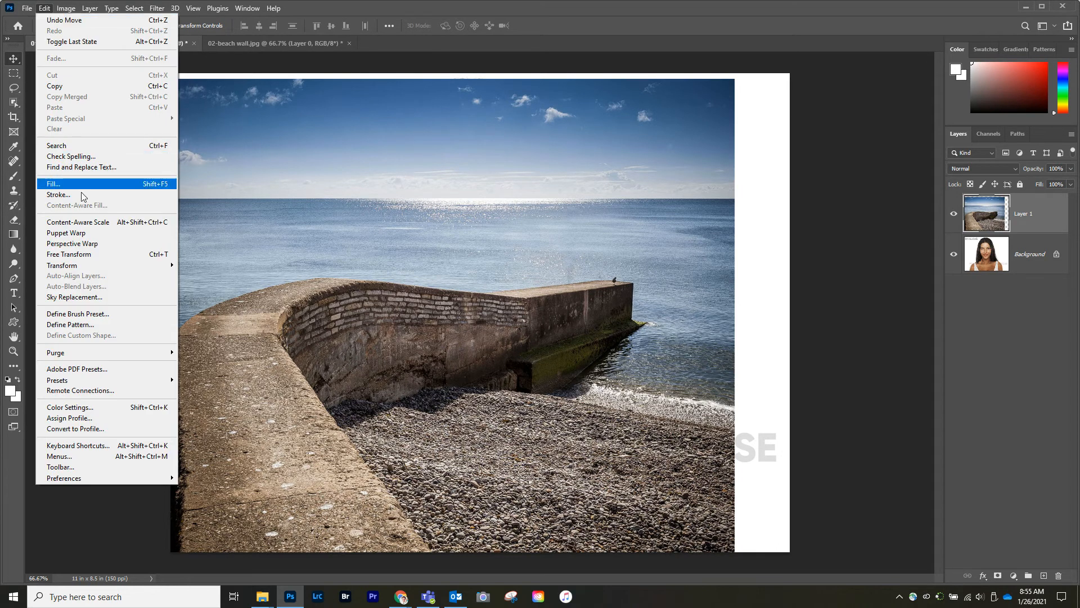
{"action": "mouse_move", "coordinate": [76, 266]}
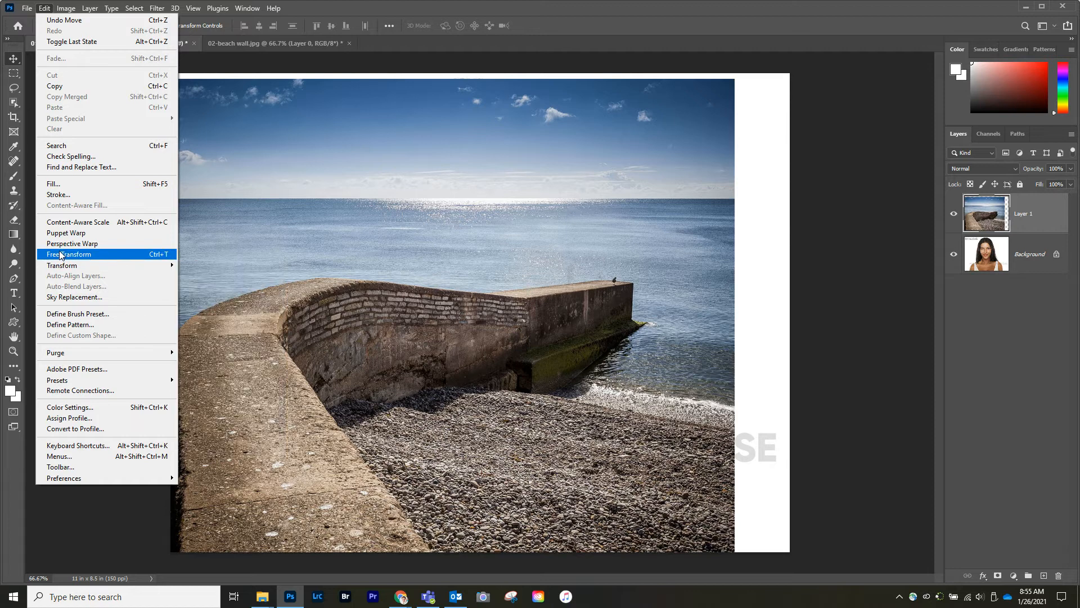
{"action": "left_click", "coordinate": [132, 258]}
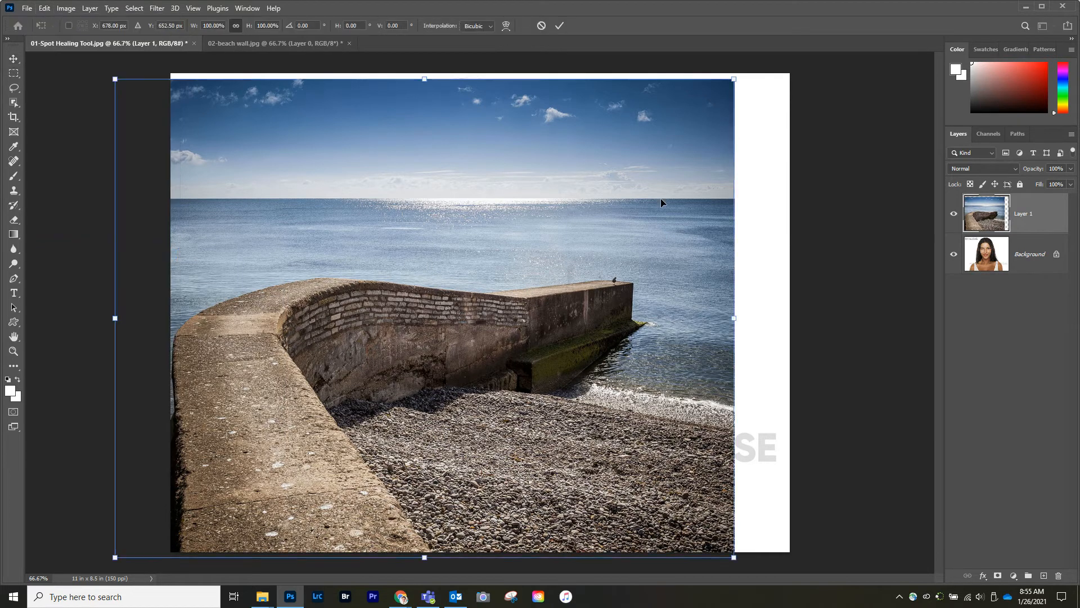
{"action": "left_click_drag", "start_coordinate": [733, 78], "coordinate": [330, 360]}
{"action": "left_click_drag", "start_coordinate": [271, 393], "coordinate": [668, 134]}
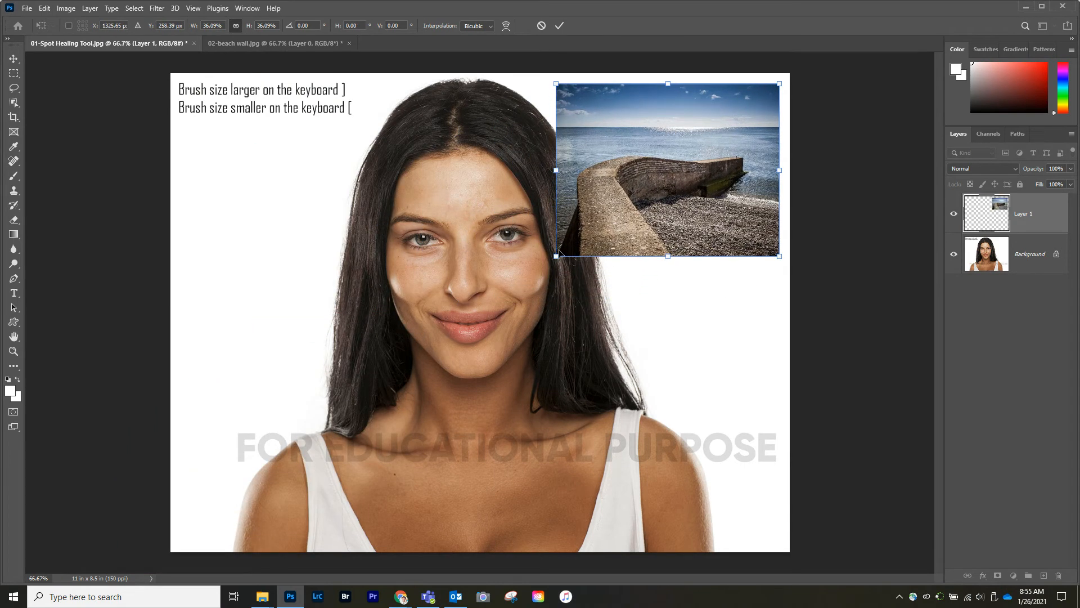
{"action": "left_click_drag", "start_coordinate": [554, 256], "coordinate": [580, 236]}
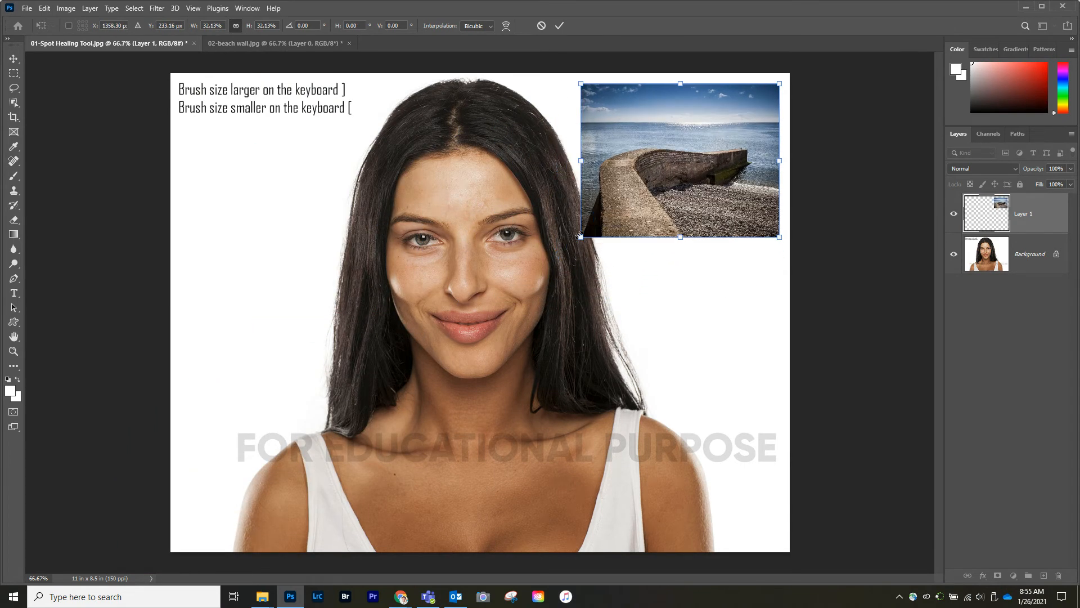
{"action": "key", "text": "Return"}
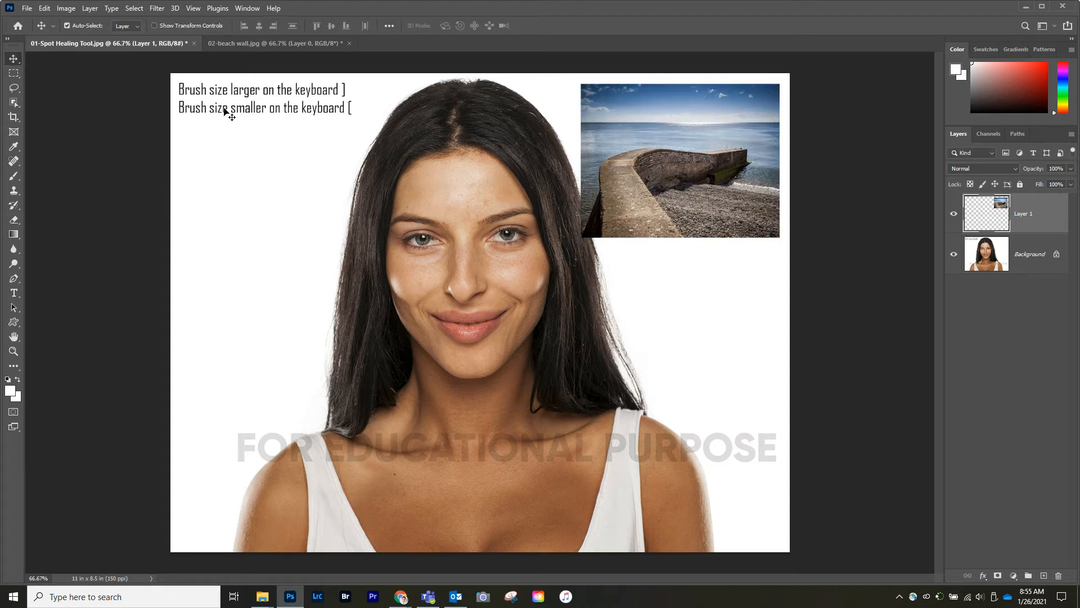
Step: Open the image 03-beach from the spot_healing_tool folder
{"action": "left_click", "coordinate": [27, 8]}
{"action": "left_click", "coordinate": [37, 30]}
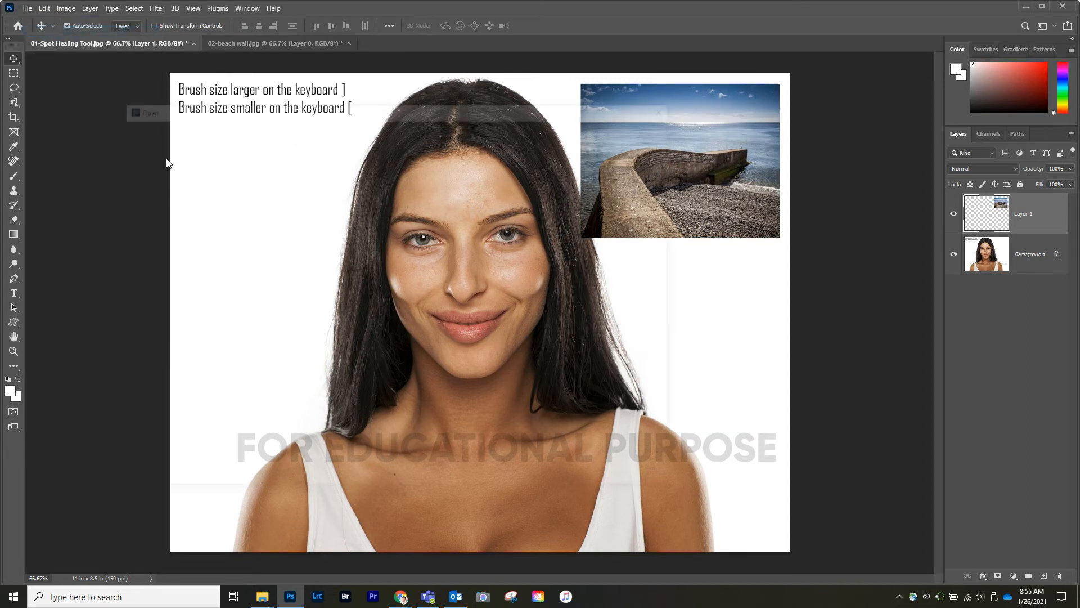
{"action": "left_click", "coordinate": [401, 213]}
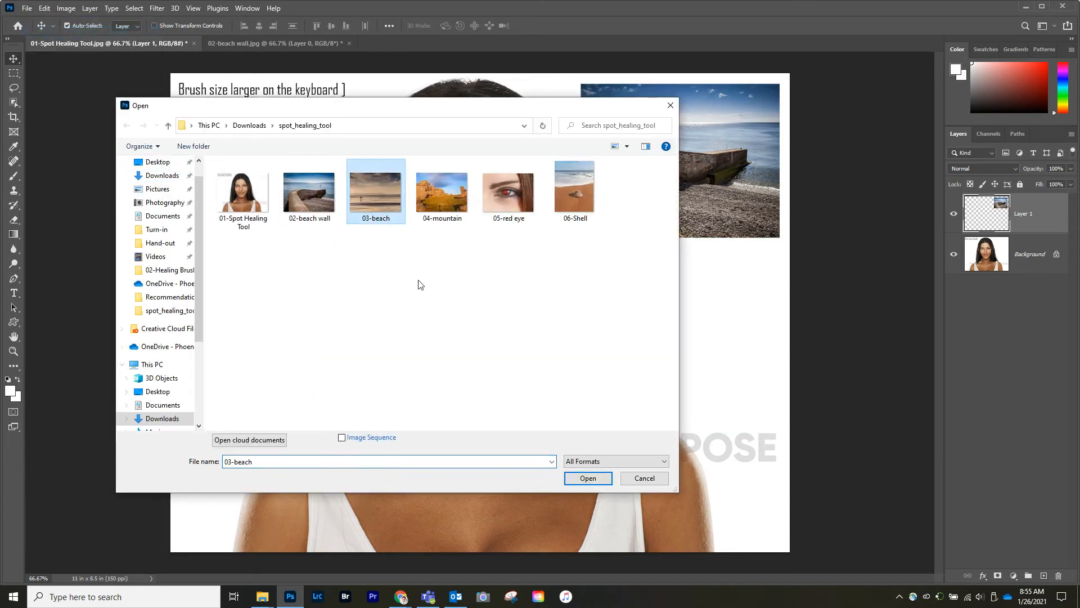
{"action": "left_click", "coordinate": [589, 479]}
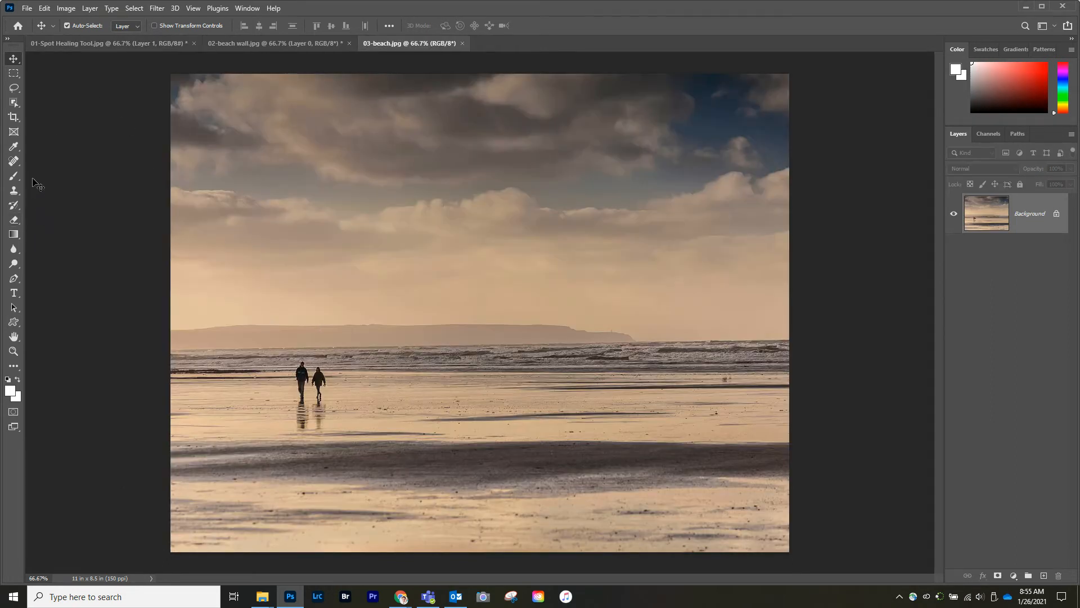
Step: Remove the two walkers with their reflections and the small specks on the far shoreline using the Spot Healing Brush at size 40
{"action": "left_click", "coordinate": [15, 161]}
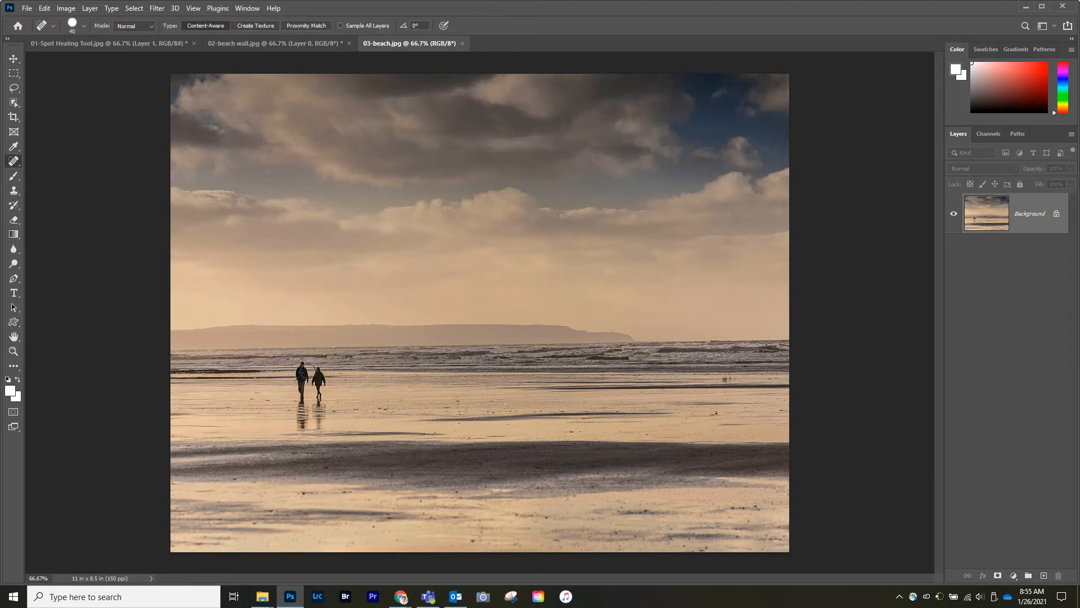
{"action": "mouse_move", "coordinate": [302, 367]}
{"action": "left_mouse_down"}
{"action": "mouse_move", "coordinate": [322, 371]}
{"action": "mouse_move", "coordinate": [297, 391]}
{"action": "mouse_move", "coordinate": [326, 399]}
{"action": "mouse_move", "coordinate": [332, 376]}
{"action": "mouse_move", "coordinate": [309, 382]}
{"action": "mouse_move", "coordinate": [296, 414]}
{"action": "mouse_move", "coordinate": [323, 425]}
{"action": "mouse_move", "coordinate": [304, 436]}
{"action": "mouse_move", "coordinate": [332, 434]}
{"action": "left_mouse_up"}
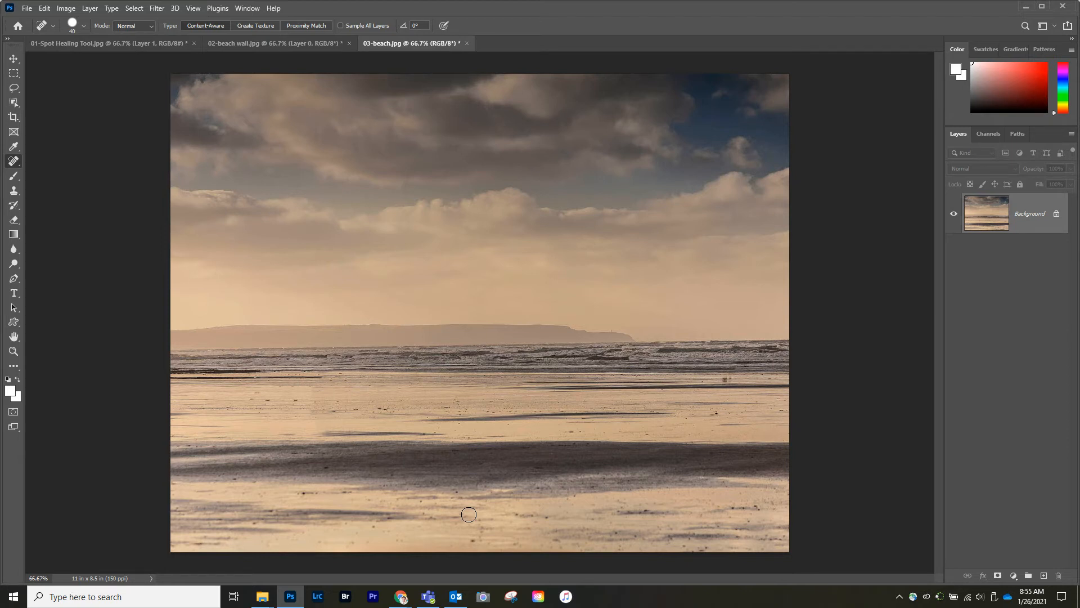
{"action": "left_click_drag", "start_coordinate": [722, 381], "coordinate": [729, 381]}
Step: Unlock the 03-beach background layer and move the picture into the 01-Spot Healing Tool document
{"action": "left_click", "coordinate": [1058, 214]}
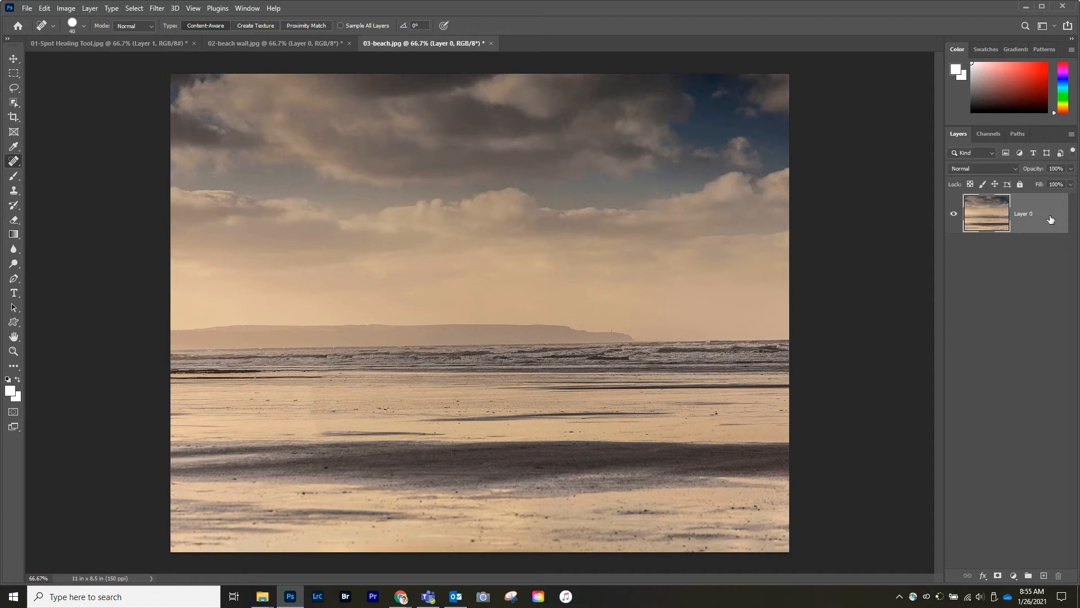
{"action": "key", "text": "v"}
{"action": "mouse_move", "coordinate": [229, 117]}
{"action": "left_mouse_down"}
{"action": "mouse_move", "coordinate": [259, 161]}
{"action": "mouse_move", "coordinate": [133, 45]}
{"action": "mouse_move", "coordinate": [273, 177]}
{"action": "mouse_move", "coordinate": [354, 295]}
{"action": "left_mouse_up"}
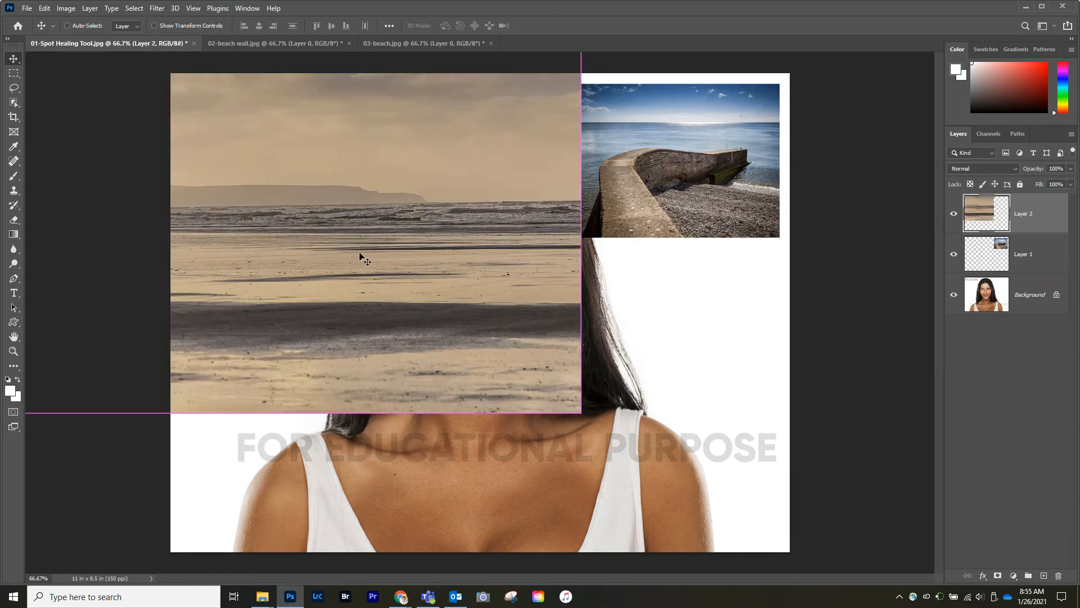
Step: Scale the sandy beach layer down proportionally to slightly narrower than the beach wall picture and place it directly below that picture
{"action": "key", "text": "ctrl+t"}
{"action": "left_click_drag", "start_coordinate": [580, 412], "coordinate": [265, 172]}
{"action": "left_click_drag", "start_coordinate": [219, 129], "coordinate": [454, 375]}
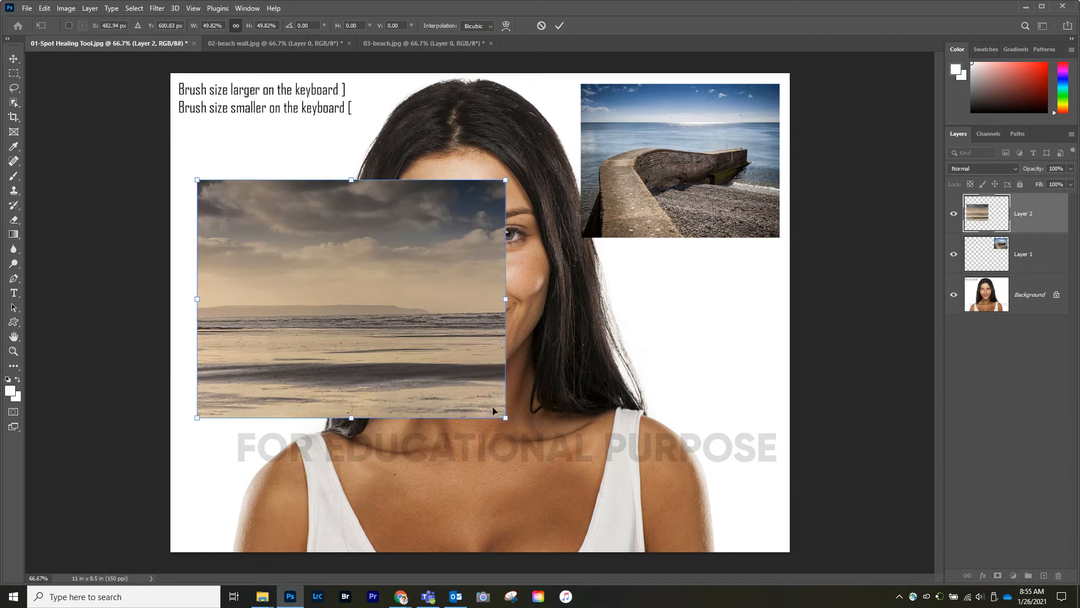
{"action": "left_click_drag", "start_coordinate": [506, 419], "coordinate": [415, 347]}
{"action": "left_click_drag", "start_coordinate": [289, 286], "coordinate": [268, 236]}
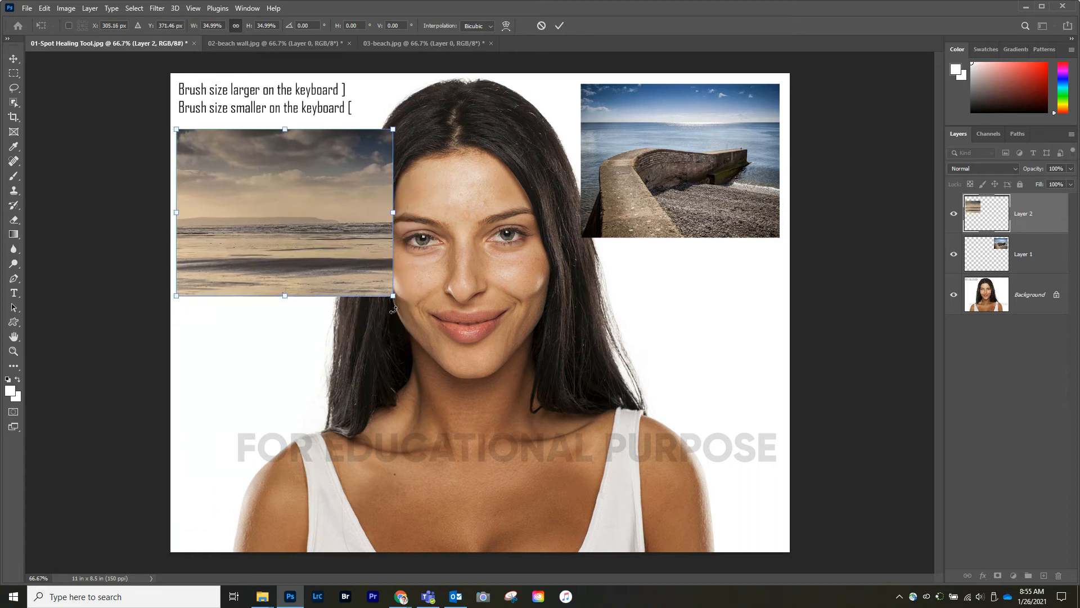
{"action": "left_click_drag", "start_coordinate": [394, 296], "coordinate": [359, 270]}
{"action": "key", "text": "Return"}
{"action": "left_click_drag", "start_coordinate": [298, 210], "coordinate": [713, 318]}
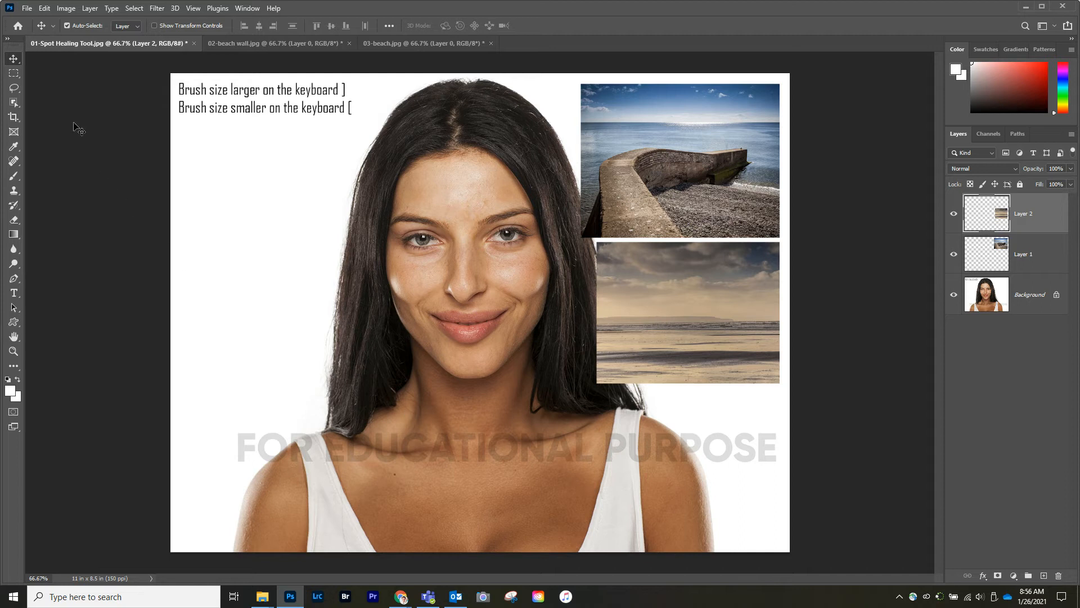
Step: Open the image 04-mountain from the spot_healing_tool folder
{"action": "left_click", "coordinate": [24, 8]}
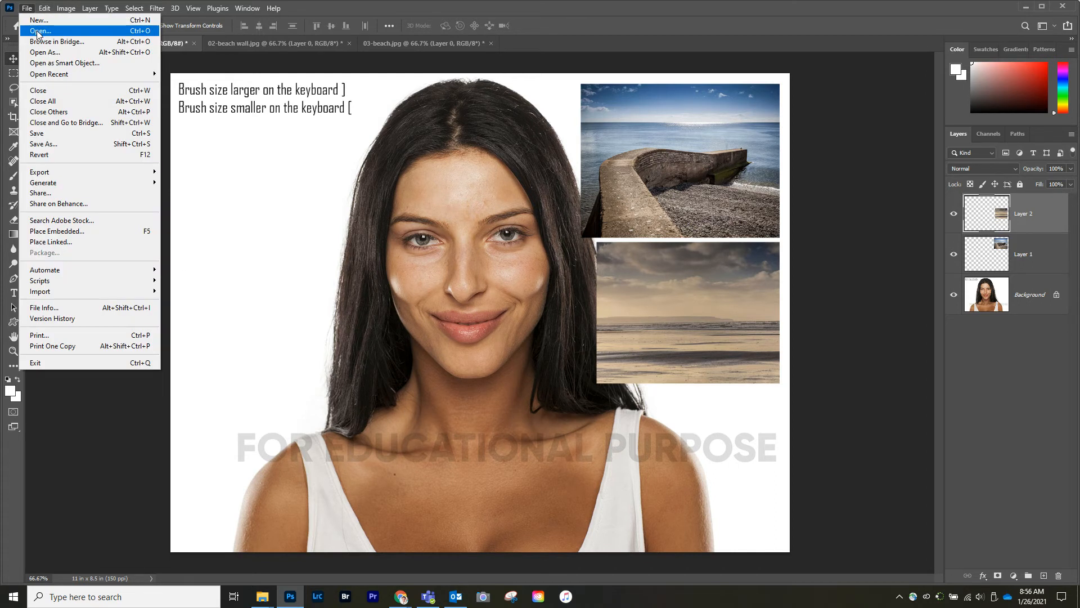
{"action": "left_click", "coordinate": [39, 32]}
{"action": "left_click", "coordinate": [441, 198]}
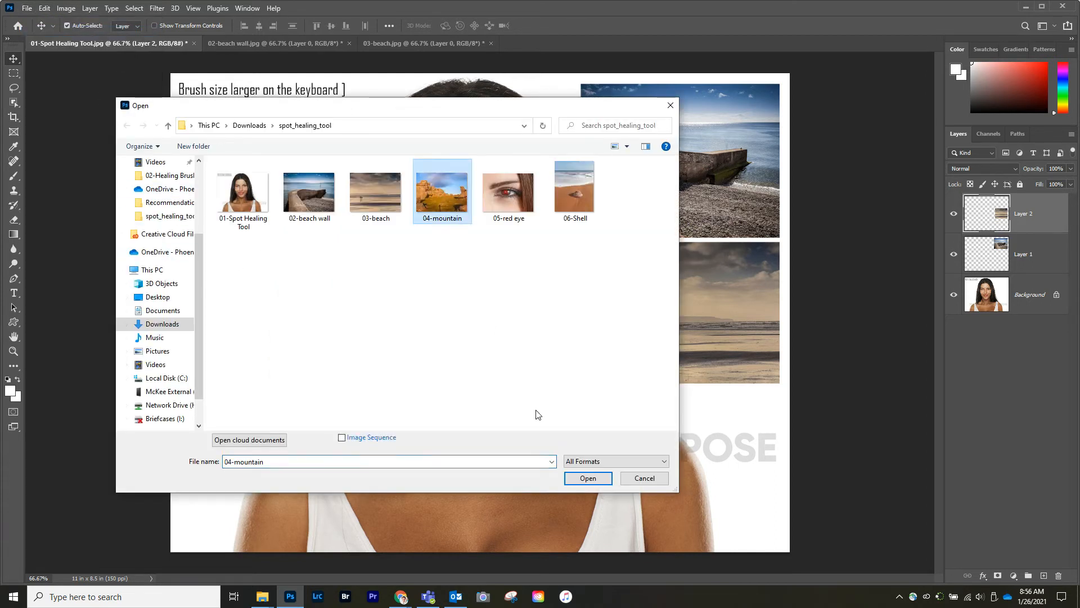
{"action": "left_click", "coordinate": [585, 478]}
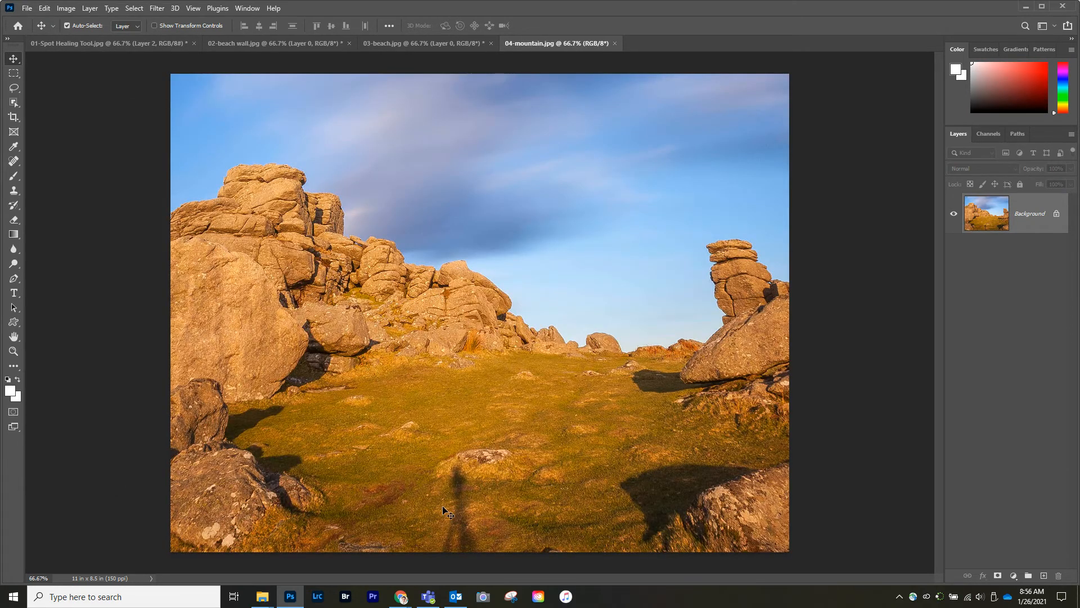
Step: Remove the photographer's long shadow from the foreground grass with the Spot Healing Brush at size 80
{"action": "left_click", "coordinate": [14, 161]}
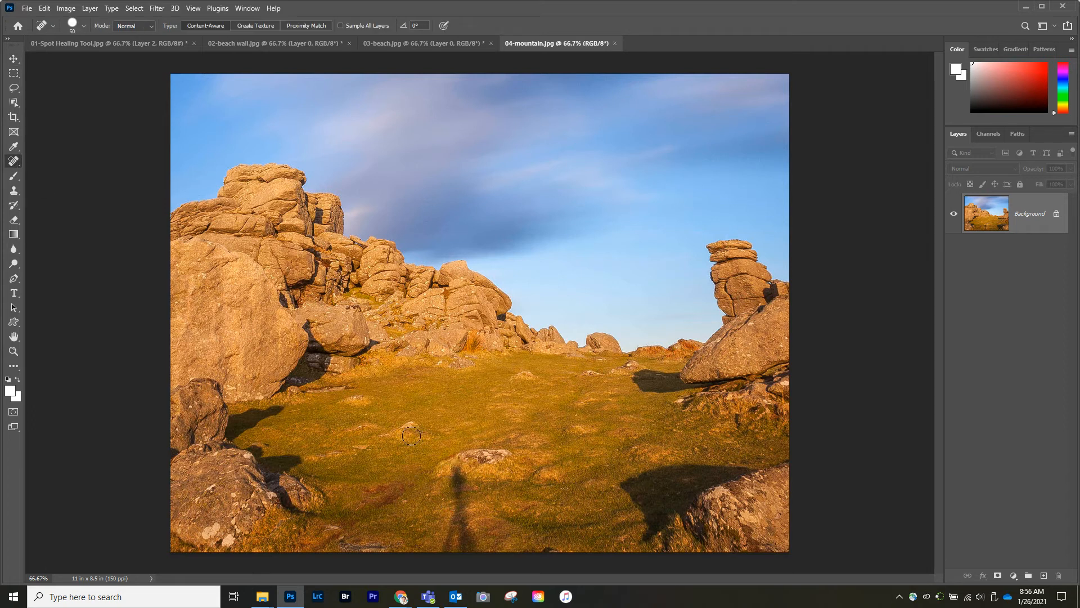
{"action": "key", "text": "bracketright"}
{"action": "key", "text": "bracketright"}
{"action": "key", "text": "bracketright"}
{"action": "key", "text": "bracketright"}
{"action": "key", "text": "bracketright"}
{"action": "key", "text": "bracketleft"}
{"action": "key", "text": "bracketleft"}
{"action": "mouse_move", "coordinate": [464, 475]}
{"action": "left_mouse_down"}
{"action": "mouse_move", "coordinate": [446, 535]}
{"action": "mouse_move", "coordinate": [463, 538]}
{"action": "mouse_move", "coordinate": [471, 495]}
{"action": "mouse_move", "coordinate": [460, 483]}
{"action": "mouse_move", "coordinate": [430, 542]}
{"action": "left_mouse_up"}
{"action": "left_click_drag", "start_coordinate": [464, 542], "coordinate": [457, 516]}
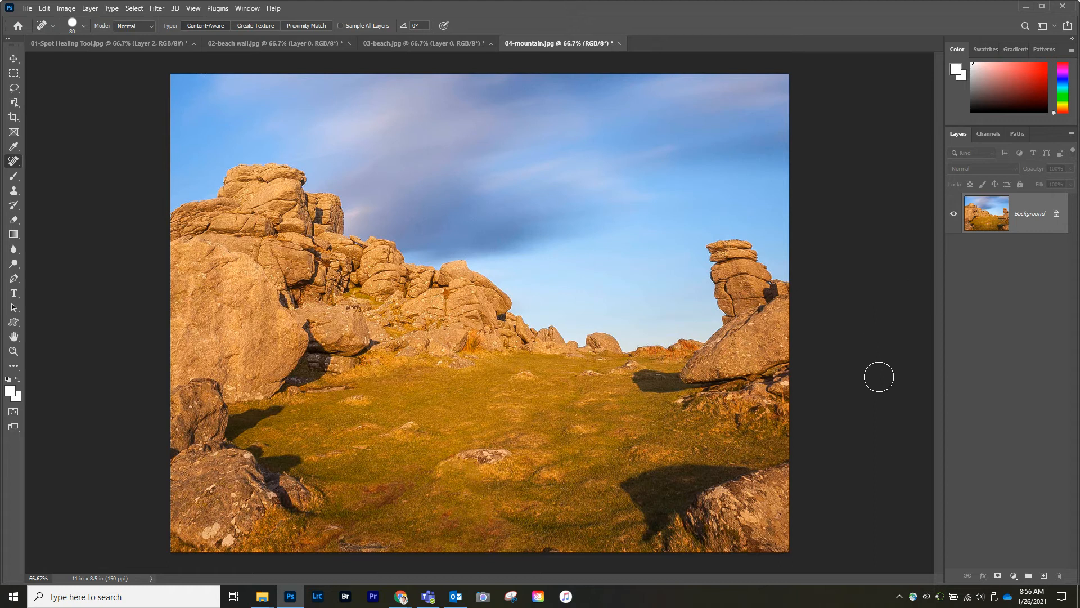
Step: Unlock the 04-mountain background layer and move the picture into the 01-Spot Healing Tool document
{"action": "key", "text": "v"}
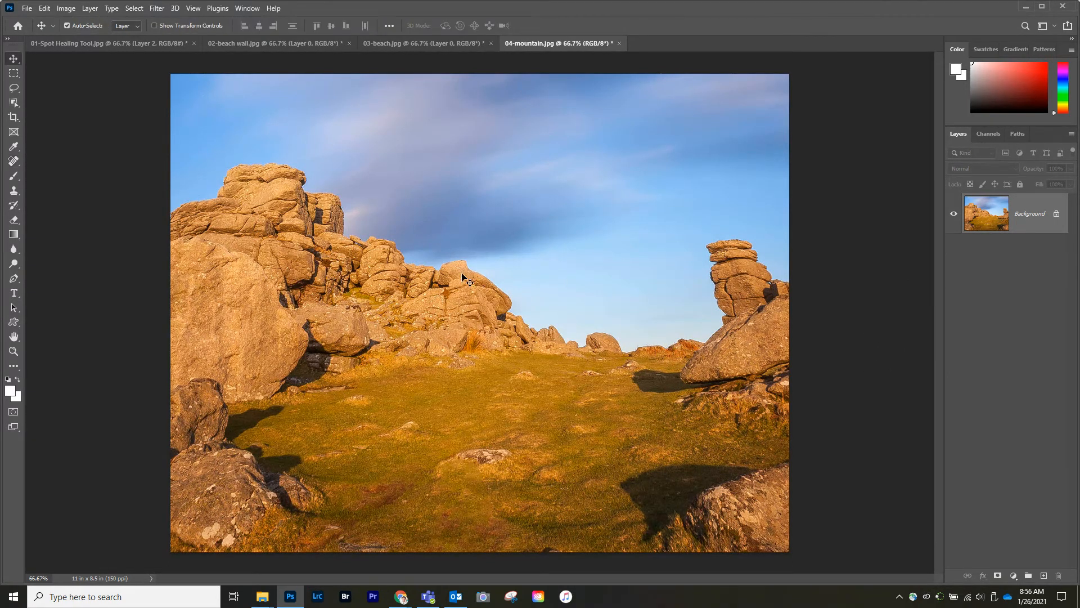
{"action": "left_click_drag", "start_coordinate": [324, 177], "coordinate": [133, 96]}
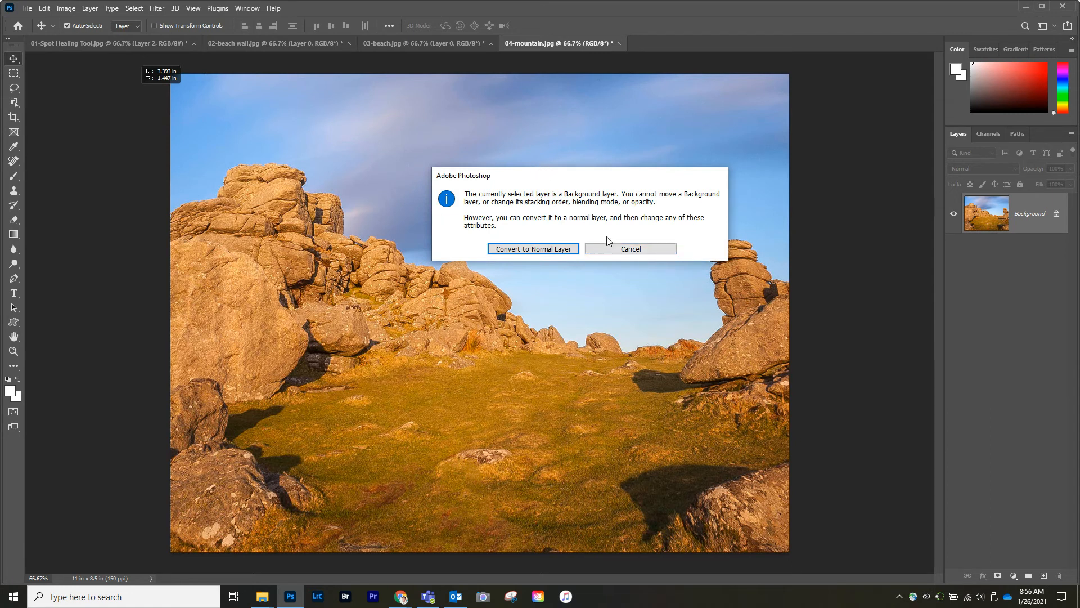
{"action": "left_click", "coordinate": [637, 251]}
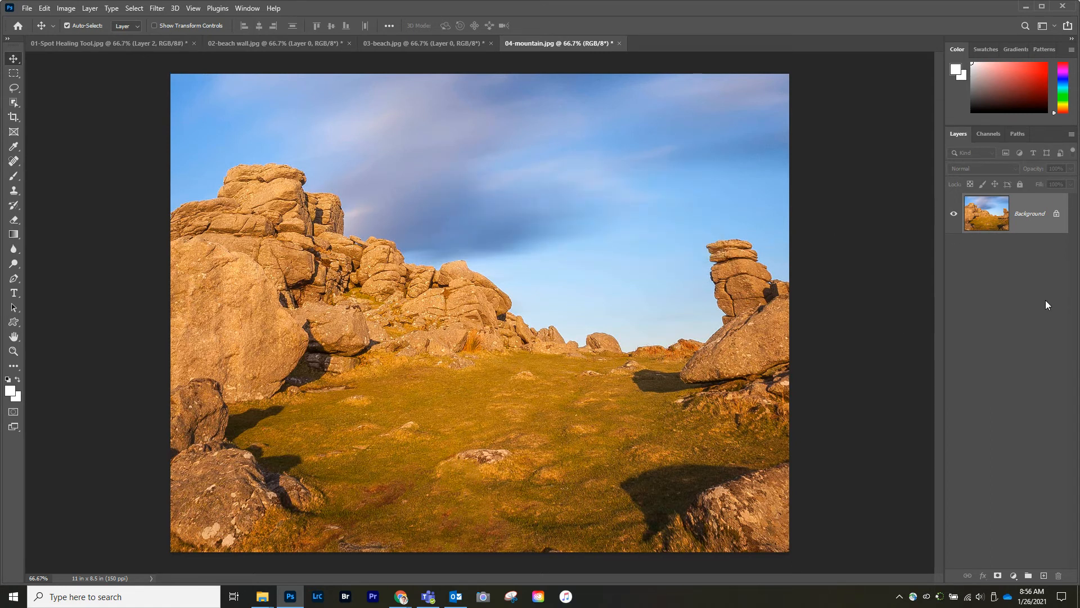
{"action": "left_click", "coordinate": [1057, 214]}
{"action": "mouse_move", "coordinate": [207, 114]}
{"action": "left_mouse_down"}
{"action": "mouse_move", "coordinate": [112, 44]}
{"action": "mouse_move", "coordinate": [273, 251]}
{"action": "left_mouse_up"}
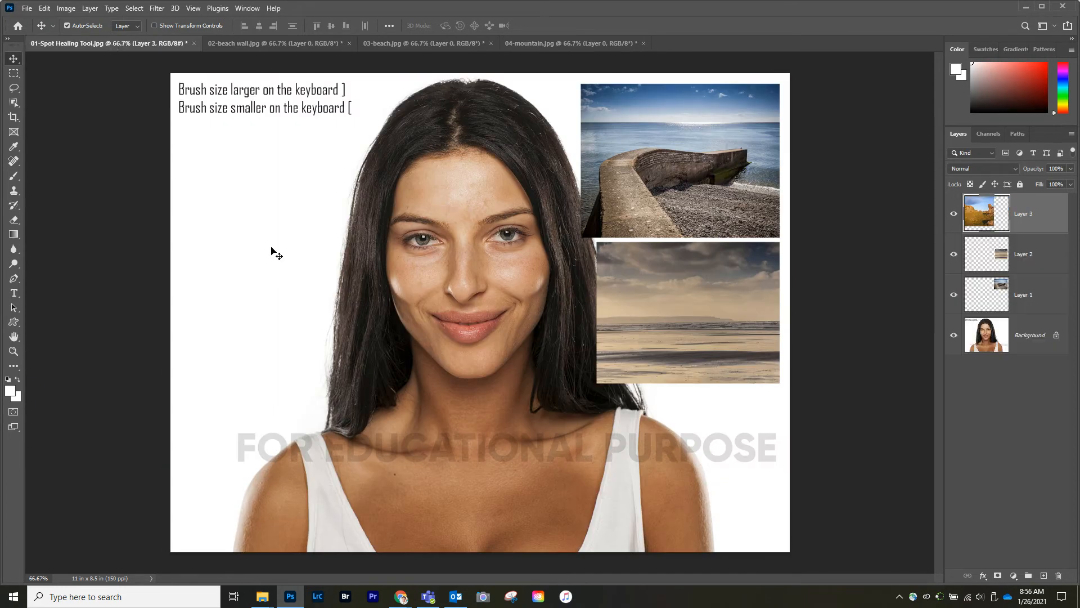
Step: Scale the mountain layer down proportionally and place it beside the woman's hair, just below the brush size notes
{"action": "key", "text": "ctrl+t"}
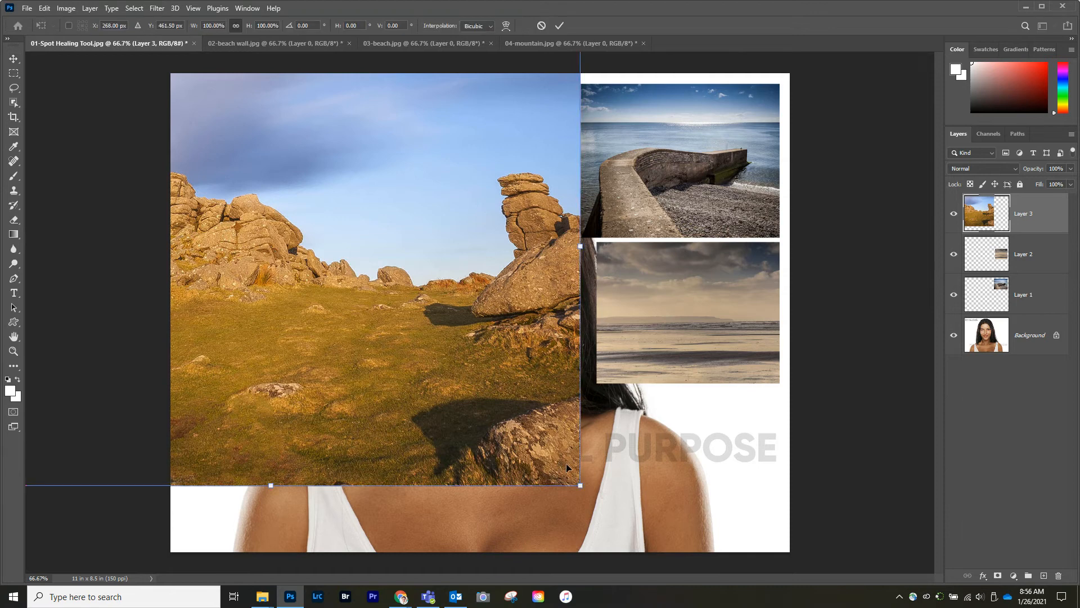
{"action": "left_click_drag", "start_coordinate": [580, 486], "coordinate": [218, 169]}
{"action": "left_click_drag", "start_coordinate": [111, 118], "coordinate": [374, 213]}
{"action": "left_click_drag", "start_coordinate": [403, 303], "coordinate": [345, 256]}
{"action": "left_click_drag", "start_coordinate": [305, 225], "coordinate": [315, 232]}
{"action": "key", "text": "Return"}
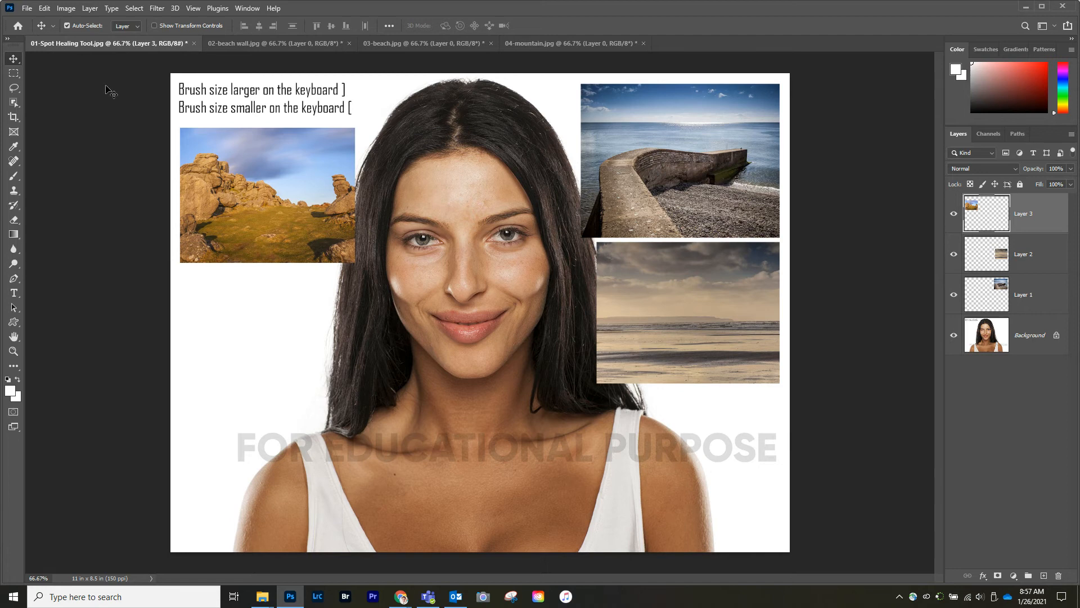
Step: Open the image 05-red eye from the spot_healing_tool folder and remove the red from the pupil with the Red Eye Tool
{"action": "left_click", "coordinate": [29, 8]}
{"action": "left_click", "coordinate": [37, 28]}
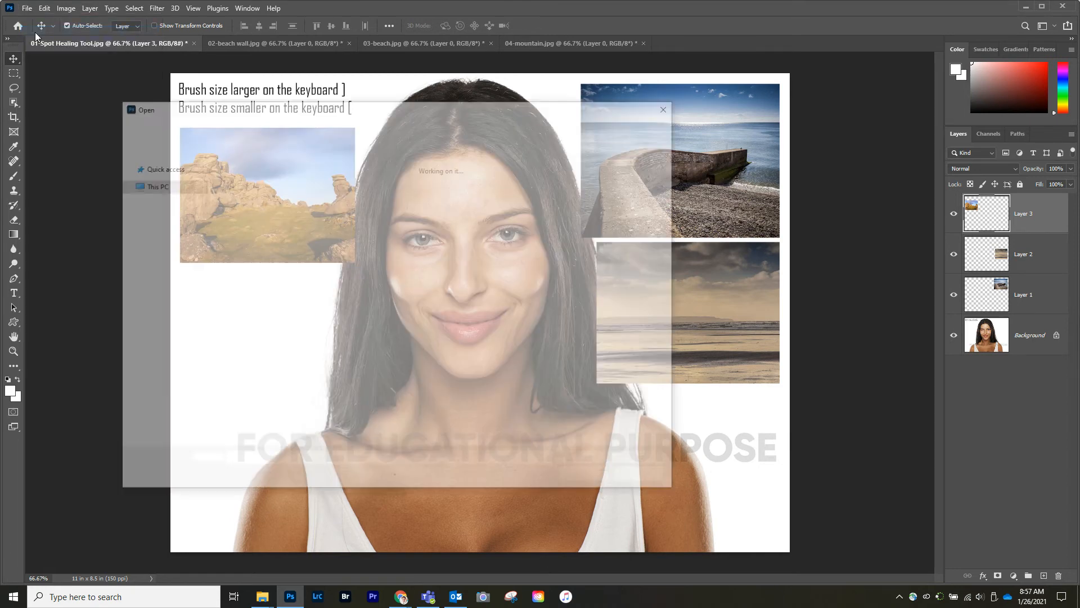
{"action": "left_click", "coordinate": [514, 204]}
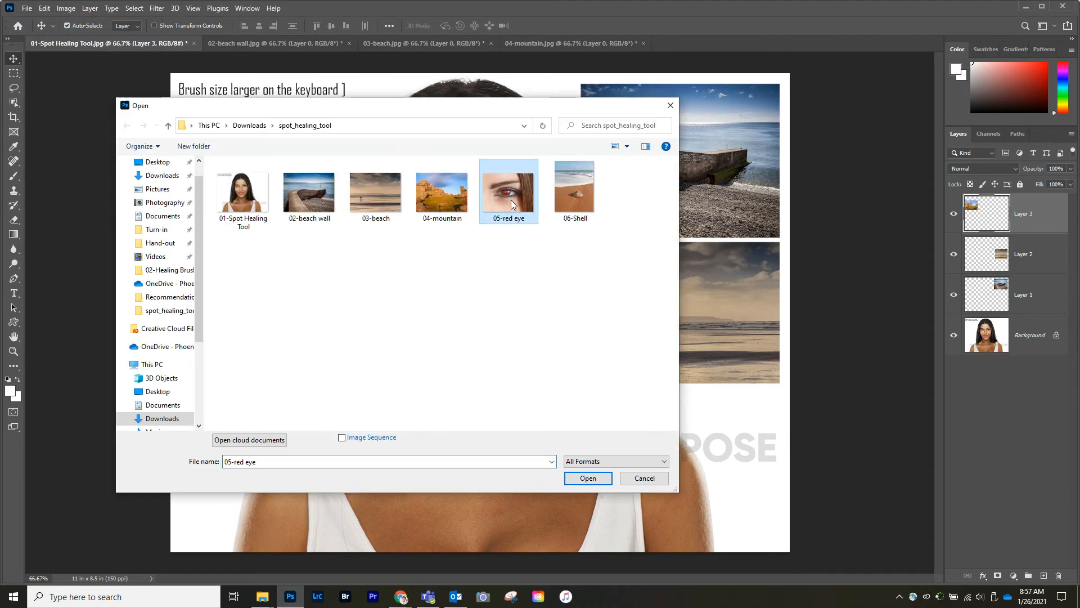
{"action": "double_click", "coordinate": [501, 203]}
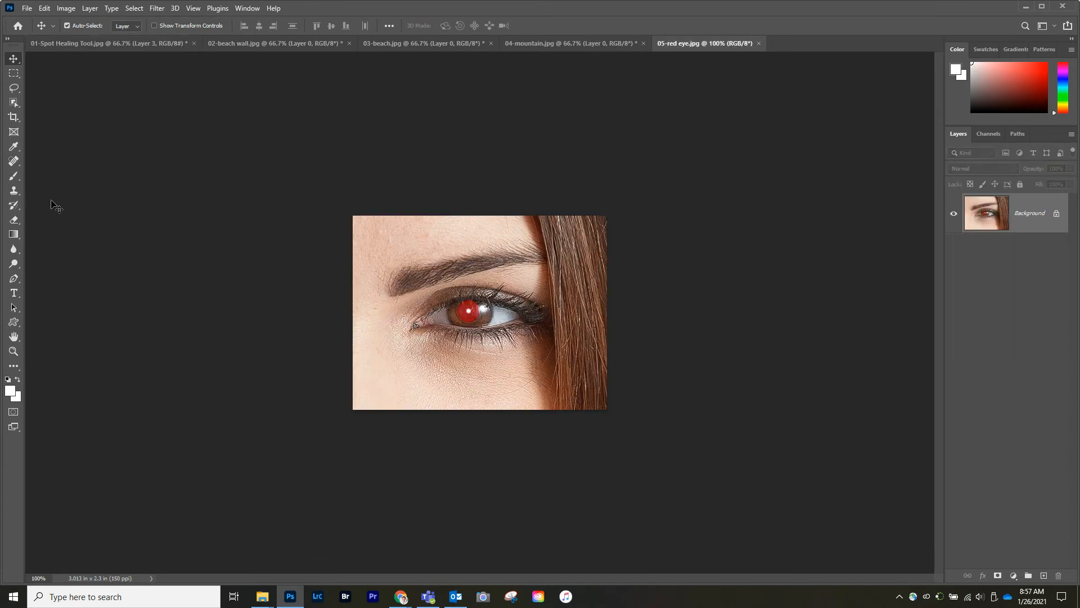
{"action": "left_click", "coordinate": [15, 164]}
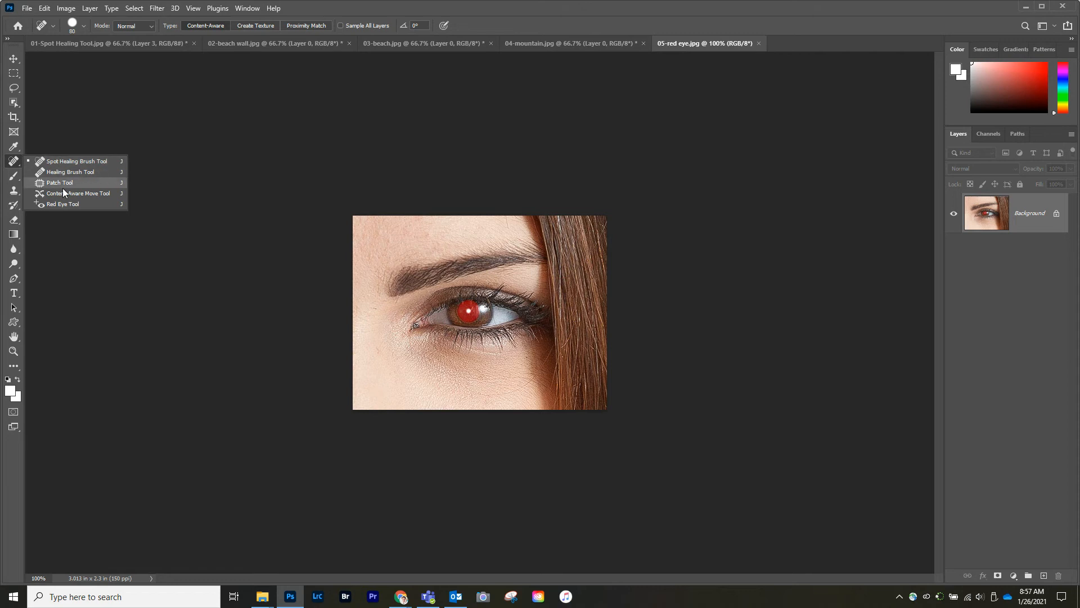
{"action": "left_click", "coordinate": [61, 204]}
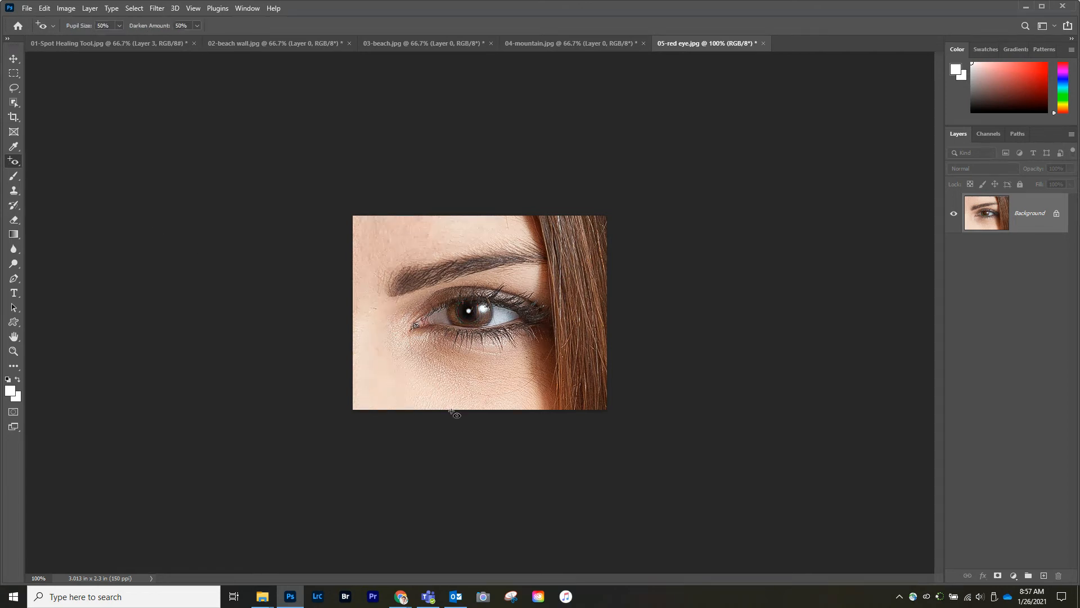
Step: Unlock the 05-red eye background layer and move the picture into the 01-Spot Healing Tool document, directly below the mountain picture
{"action": "left_click", "coordinate": [14, 59]}
{"action": "left_click", "coordinate": [1056, 215]}
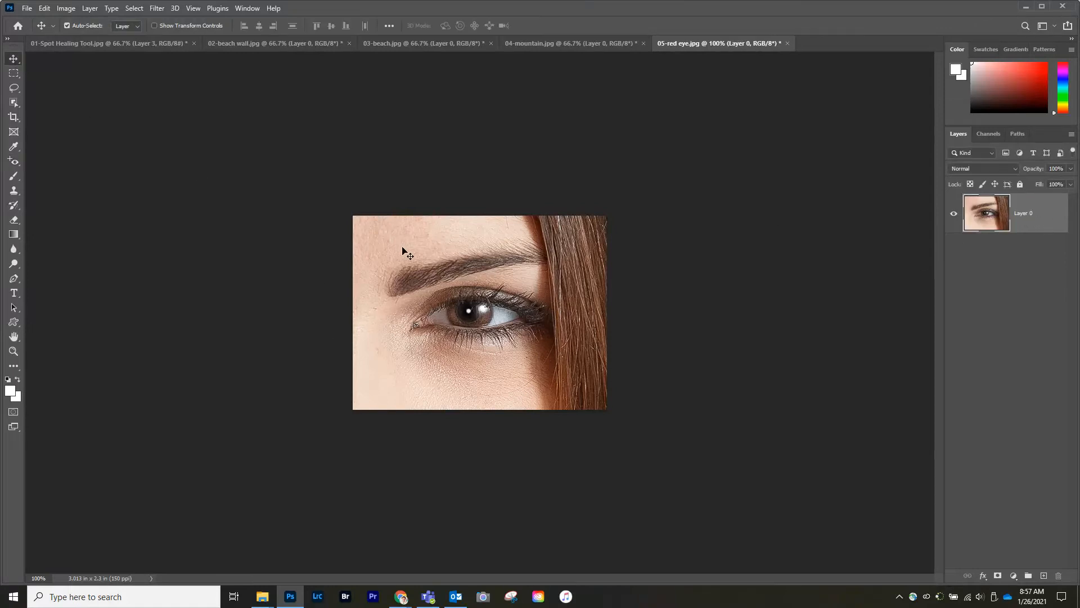
{"action": "left_click_drag", "start_coordinate": [402, 248], "coordinate": [292, 305]}
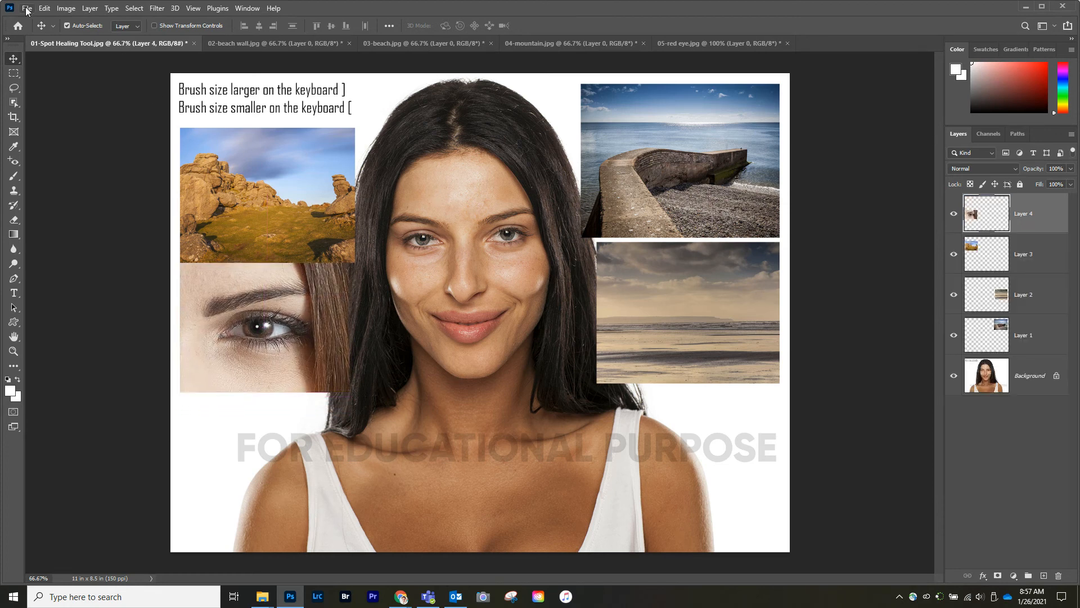
Step: Open the image 06-Shell from the spot_healing_tool folder
{"action": "left_click", "coordinate": [26, 8]}
{"action": "left_click", "coordinate": [45, 30]}
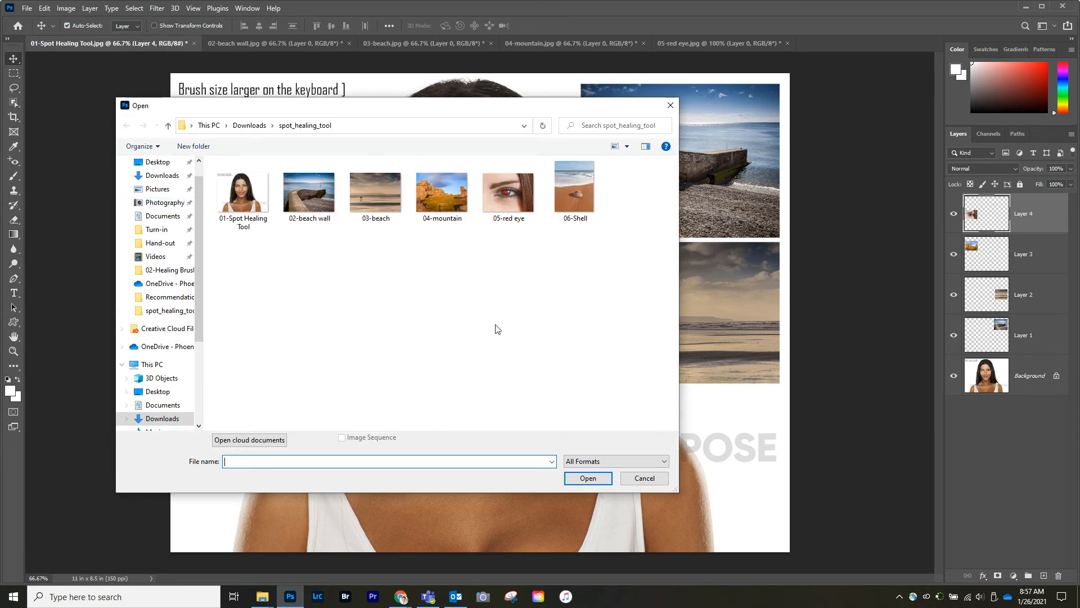
{"action": "left_click", "coordinate": [586, 194]}
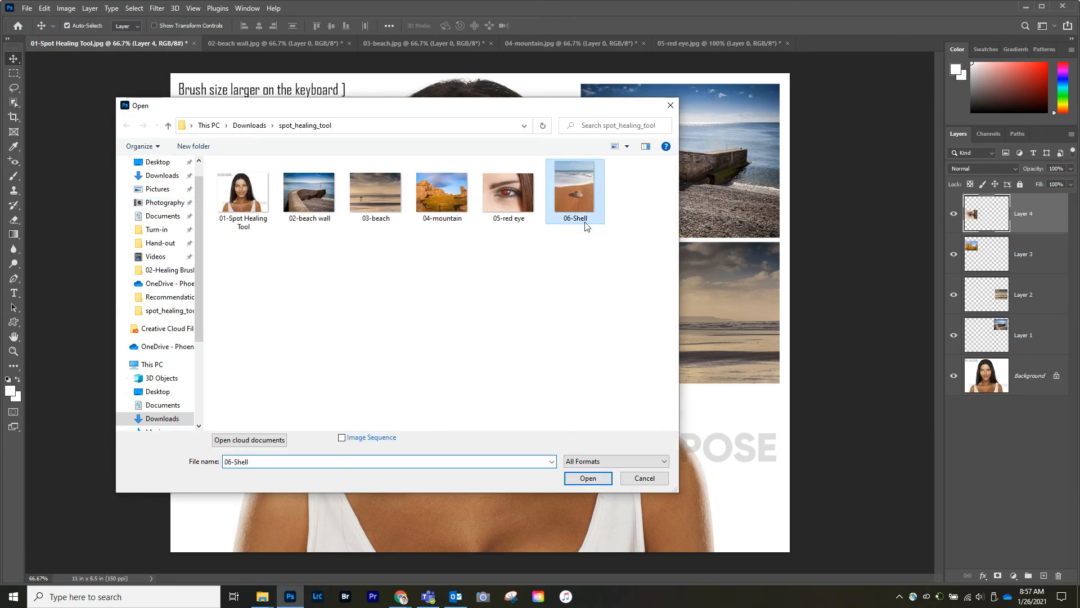
{"action": "left_click", "coordinate": [587, 478]}
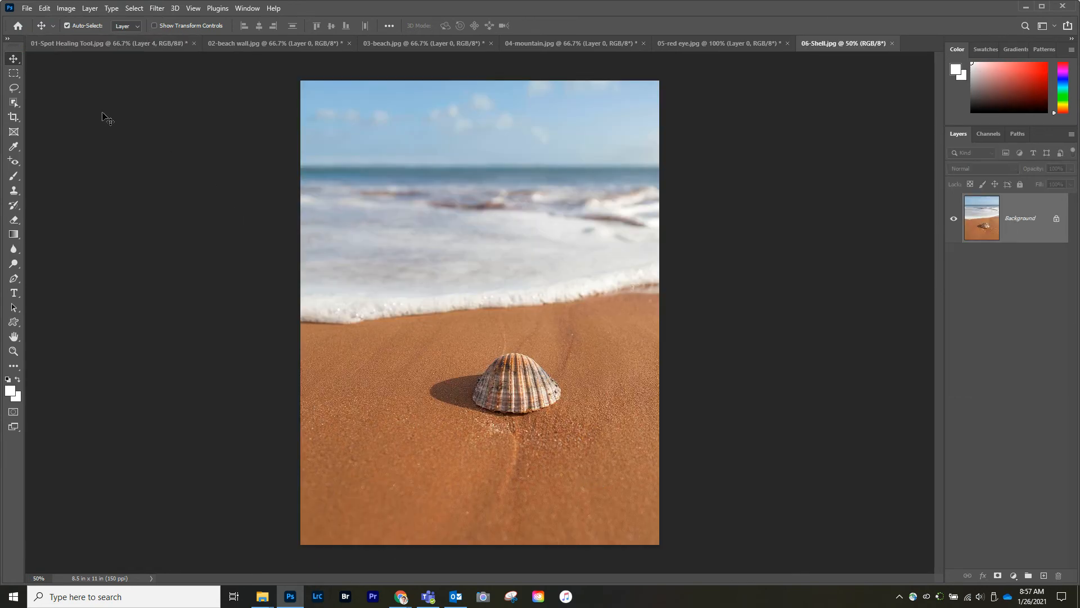
Step: Remove the seashell and its shadow from the sand with the Spot Healing Brush at size 250
{"action": "left_click", "coordinate": [14, 162]}
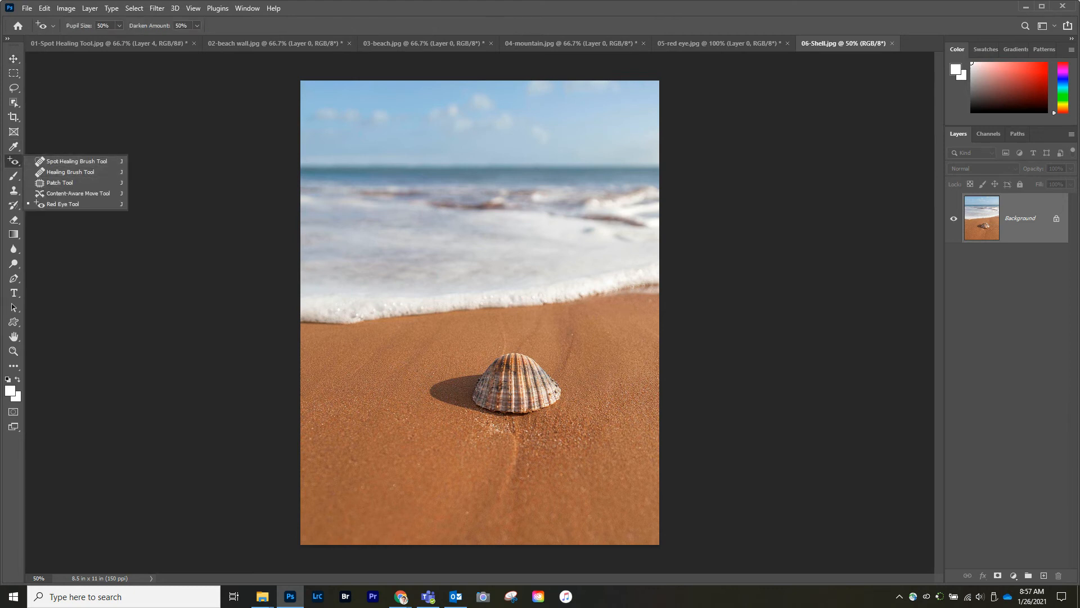
{"action": "left_click", "coordinate": [73, 162]}
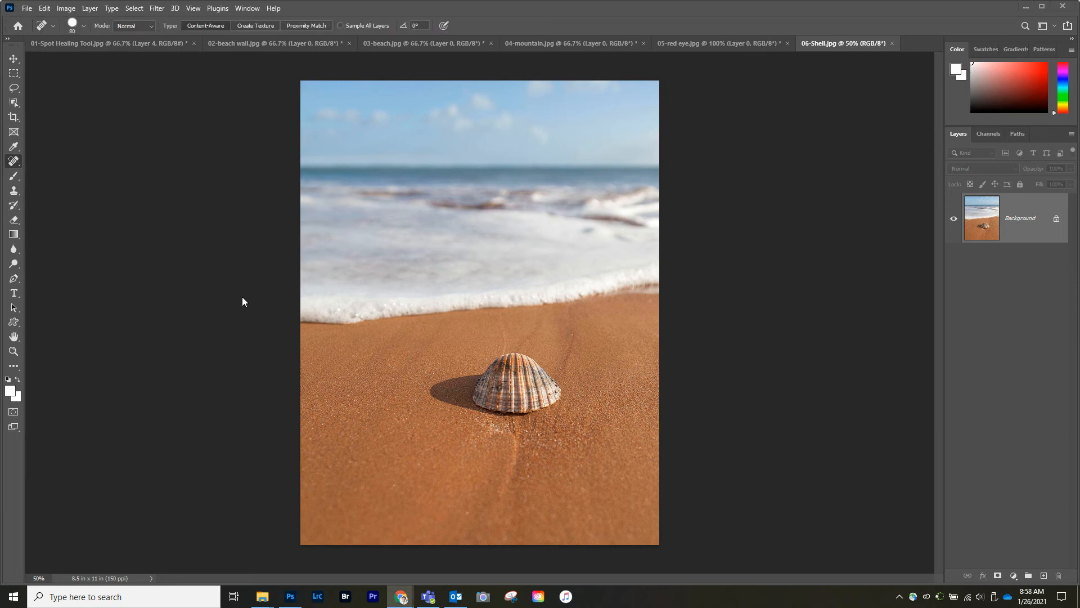
{"action": "left_click", "coordinate": [14, 59]}
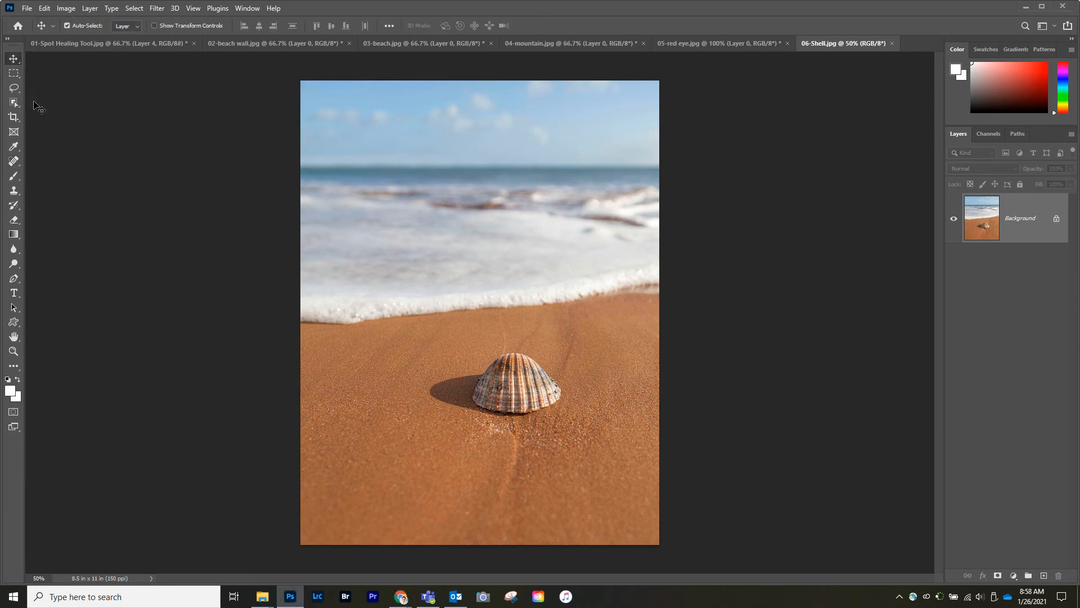
{"action": "left_click", "coordinate": [14, 162]}
{"action": "right_click", "coordinate": [15, 162]}
{"action": "left_click", "coordinate": [73, 162]}
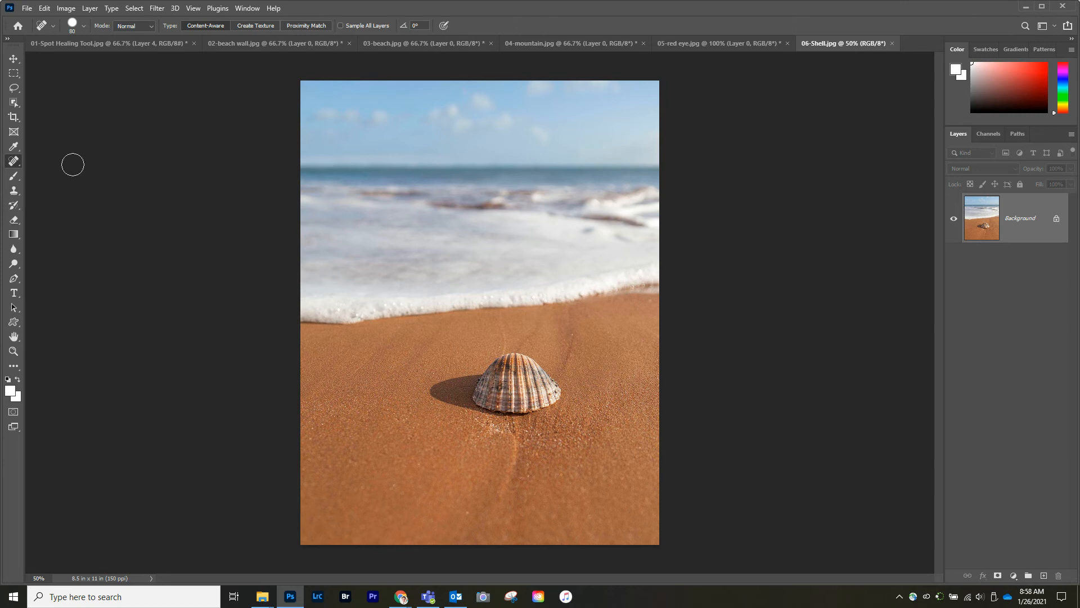
{"action": "key", "text": "bracketright"}
{"action": "key", "text": "bracketright"}
{"action": "key", "text": "bracketright"}
{"action": "key", "text": "bracketright"}
{"action": "key", "text": "bracketright"}
{"action": "key", "text": "bracketright"}
{"action": "key", "text": "bracketright"}
{"action": "mouse_move", "coordinate": [448, 387]}
{"action": "left_mouse_down"}
{"action": "mouse_move", "coordinate": [513, 406]}
{"action": "mouse_move", "coordinate": [548, 384]}
{"action": "mouse_move", "coordinate": [524, 377]}
{"action": "mouse_move", "coordinate": [467, 396]}
{"action": "left_mouse_up"}
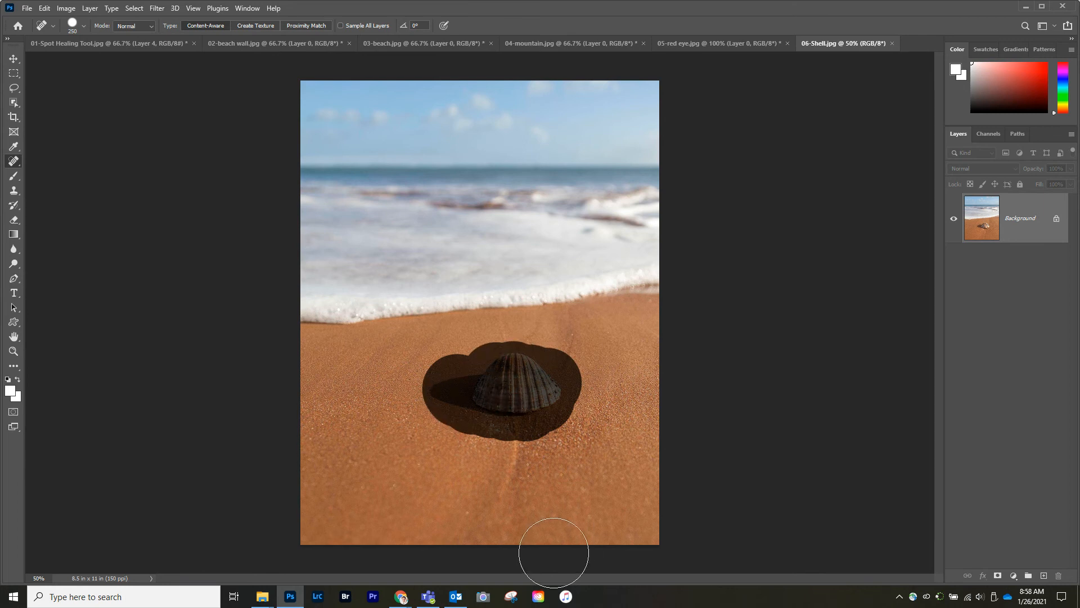
Step: Smooth the uneven sand where the shell was with the Spot Healing Brush at size 175
{"action": "key", "text": "bracketleft"}
{"action": "key", "text": "bracketleft"}
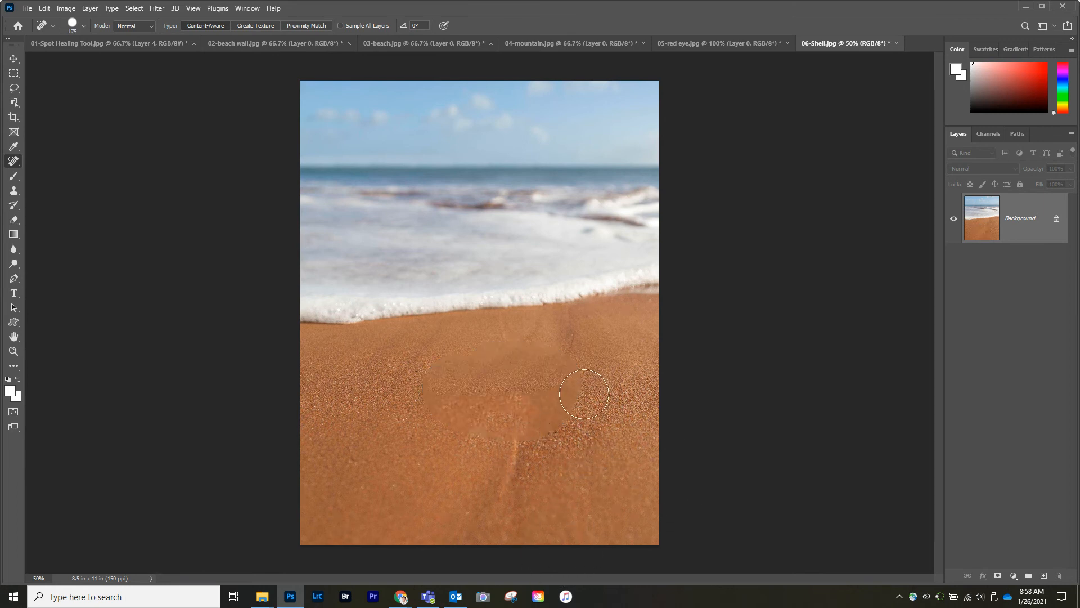
{"action": "mouse_move", "coordinate": [599, 391]}
{"action": "left_mouse_down"}
{"action": "mouse_move", "coordinate": [546, 437]}
{"action": "mouse_move", "coordinate": [493, 414]}
{"action": "mouse_move", "coordinate": [563, 386]}
{"action": "left_mouse_up"}
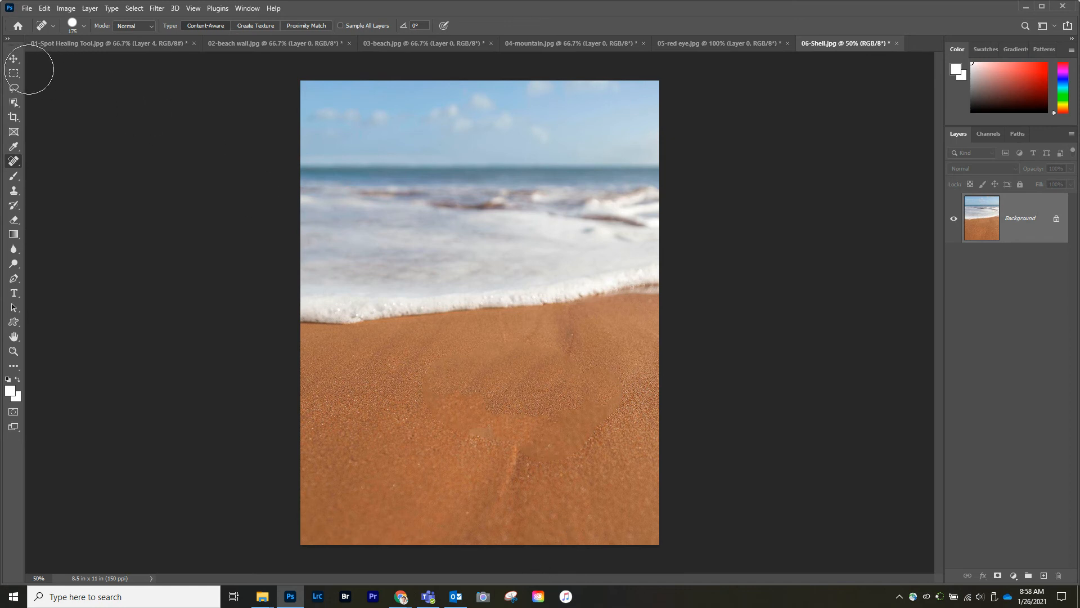
Step: Unlock the 06-Shell background layer and move the picture into the 01-Spot Healing Tool document
{"action": "left_click", "coordinate": [13, 59]}
{"action": "left_click", "coordinate": [1057, 221]}
{"action": "mouse_move", "coordinate": [433, 147]}
{"action": "left_mouse_down"}
{"action": "mouse_move", "coordinate": [471, 178]}
{"action": "mouse_move", "coordinate": [93, 45]}
{"action": "mouse_move", "coordinate": [344, 306]}
{"action": "left_mouse_up"}
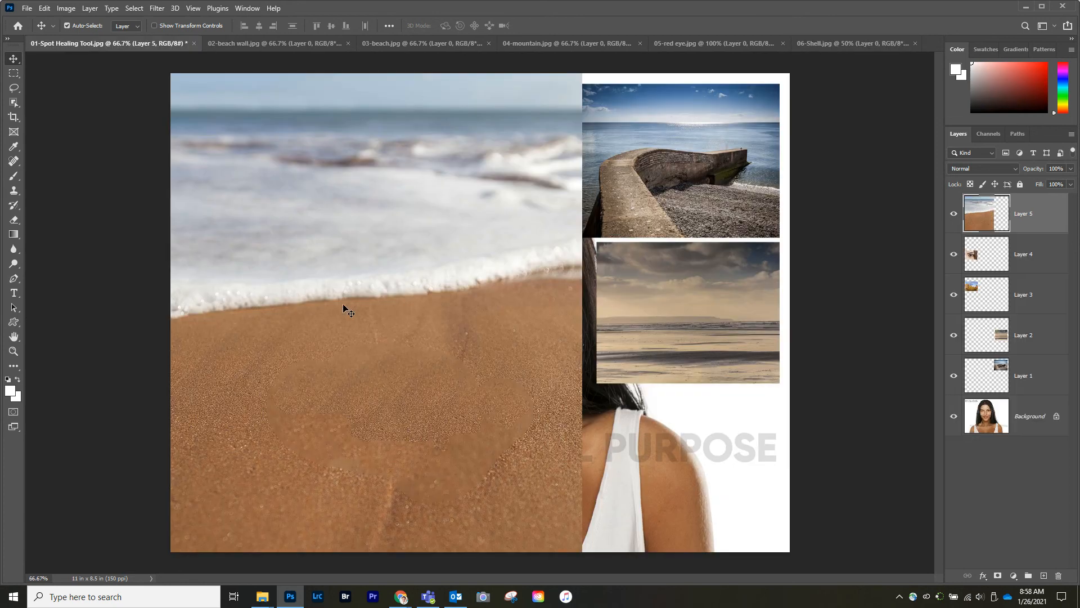
Step: Scale the shell beach layer down proportionally to about 24.6% and place it over the woman's shoulder, below the 03-beach picture
{"action": "left_click_drag", "start_coordinate": [454, 318], "coordinate": [572, 415]}
{"action": "key", "text": "ctrl+t"}
{"action": "left_click_drag", "start_coordinate": [229, 96], "coordinate": [383, 257]}
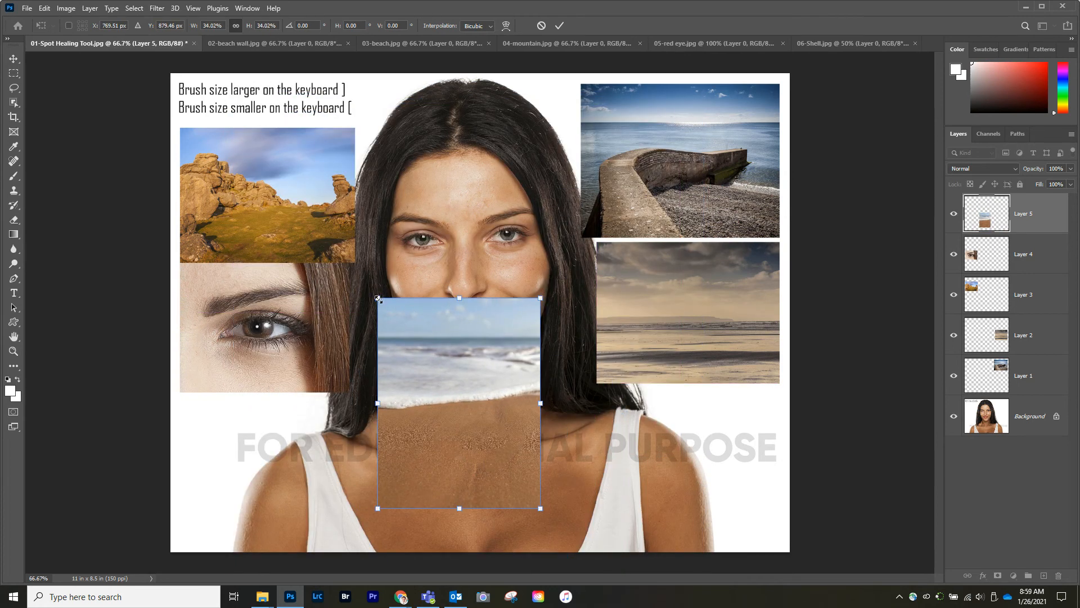
{"action": "left_click_drag", "start_coordinate": [378, 298], "coordinate": [393, 316]}
{"action": "left_click_drag", "start_coordinate": [472, 384], "coordinate": [691, 418]}
{"action": "left_click_drag", "start_coordinate": [628, 353], "coordinate": [653, 397]}
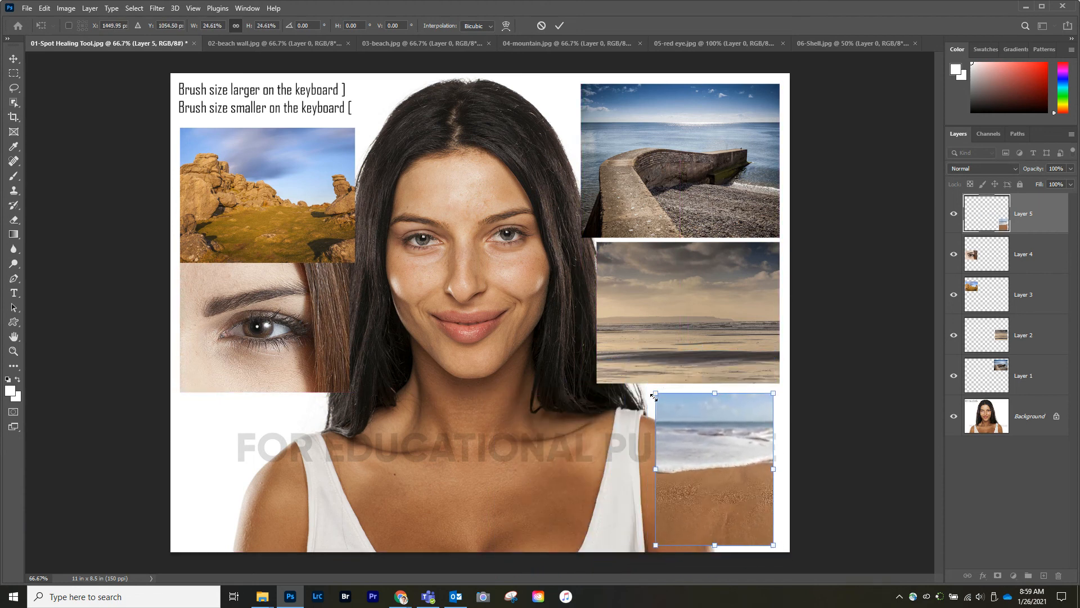
{"action": "key", "text": "Return"}
Step: Shift the eye picture slightly down to leave a gap under the mountain picture, and flatten the image
{"action": "left_click_drag", "start_coordinate": [274, 309], "coordinate": [277, 317]}
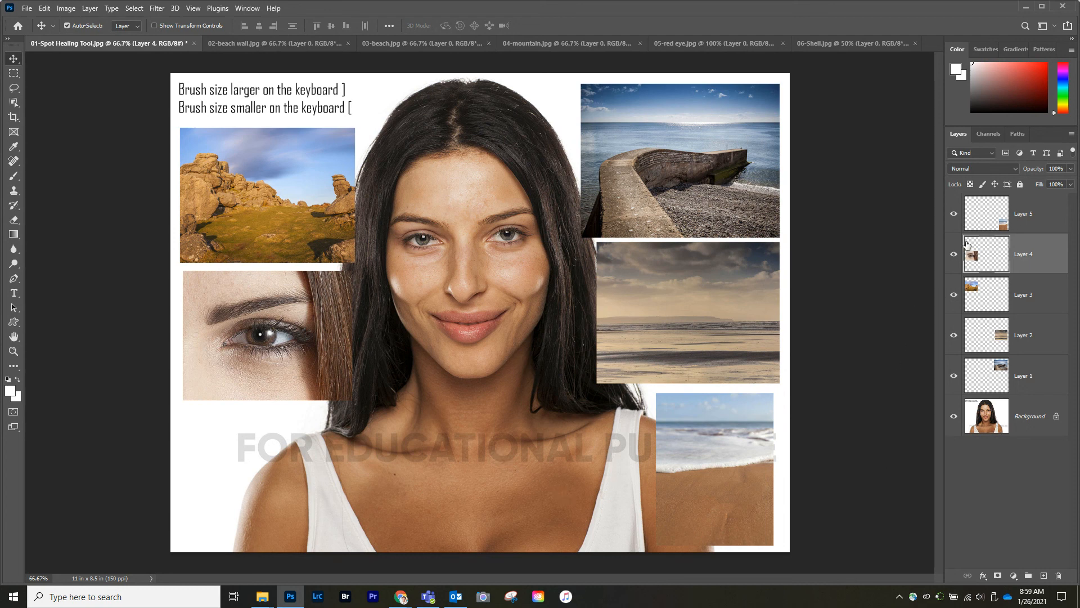
{"action": "left_click", "coordinate": [90, 8]}
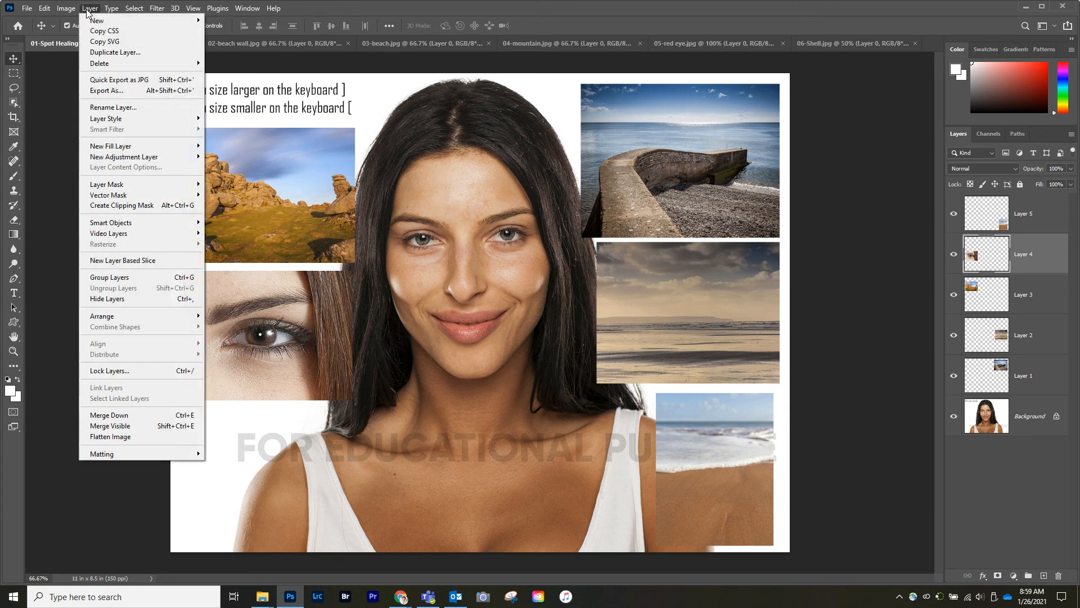
{"action": "left_click", "coordinate": [121, 442]}
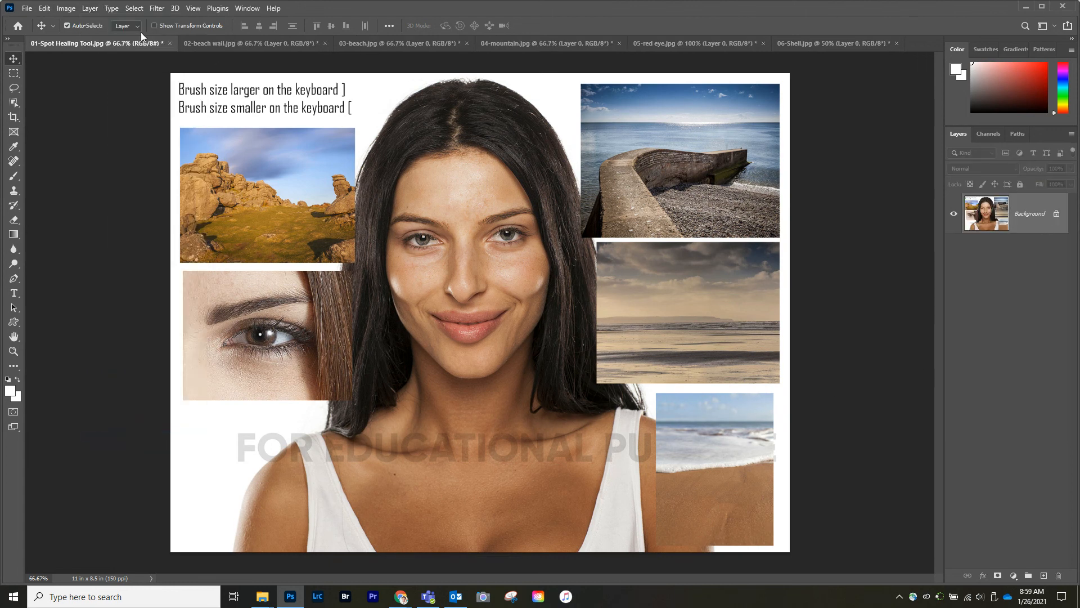
Step: Save the flattened image as the JPEG 01-Spot Healing Tool in the Downloads folder with Maximum quality 12 and the Baseline (Standard) format
{"action": "left_click", "coordinate": [30, 9]}
{"action": "left_click", "coordinate": [42, 145]}
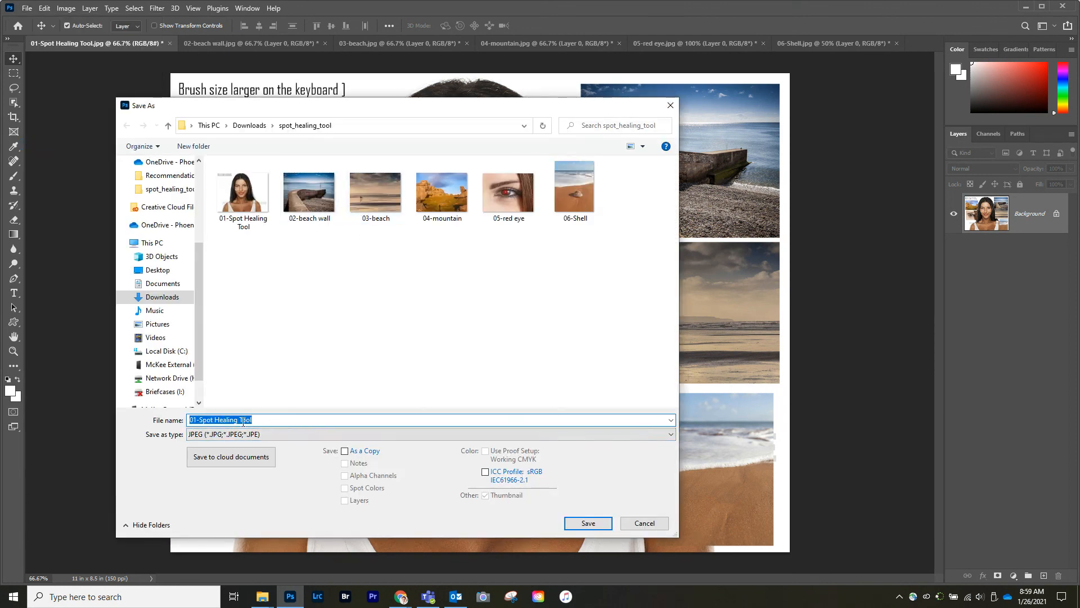
{"action": "left_click", "coordinate": [198, 439]}
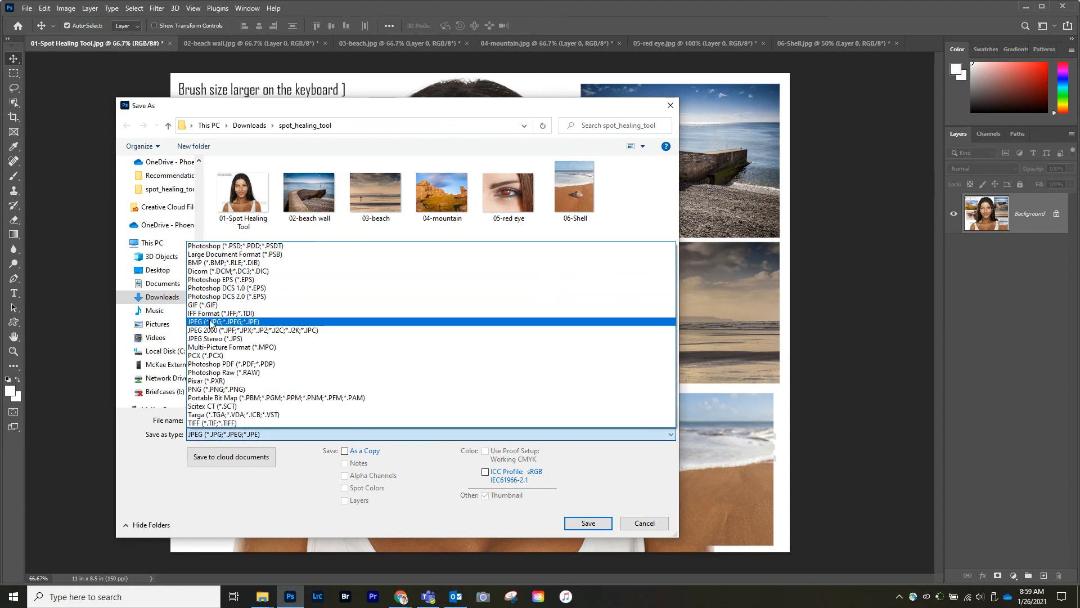
{"action": "left_click", "coordinate": [209, 323]}
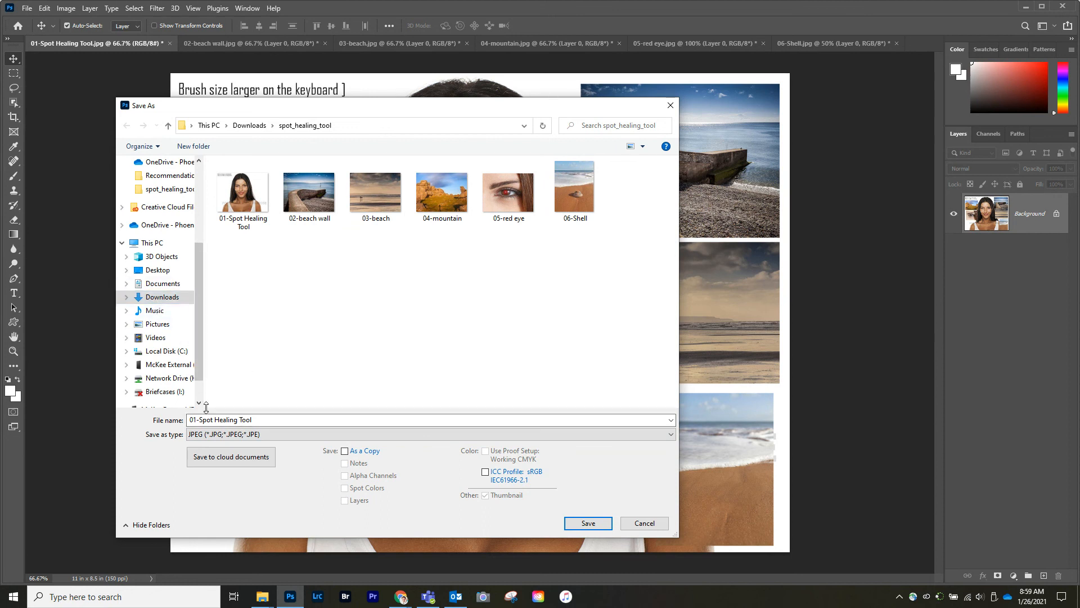
{"action": "left_click", "coordinate": [162, 298]}
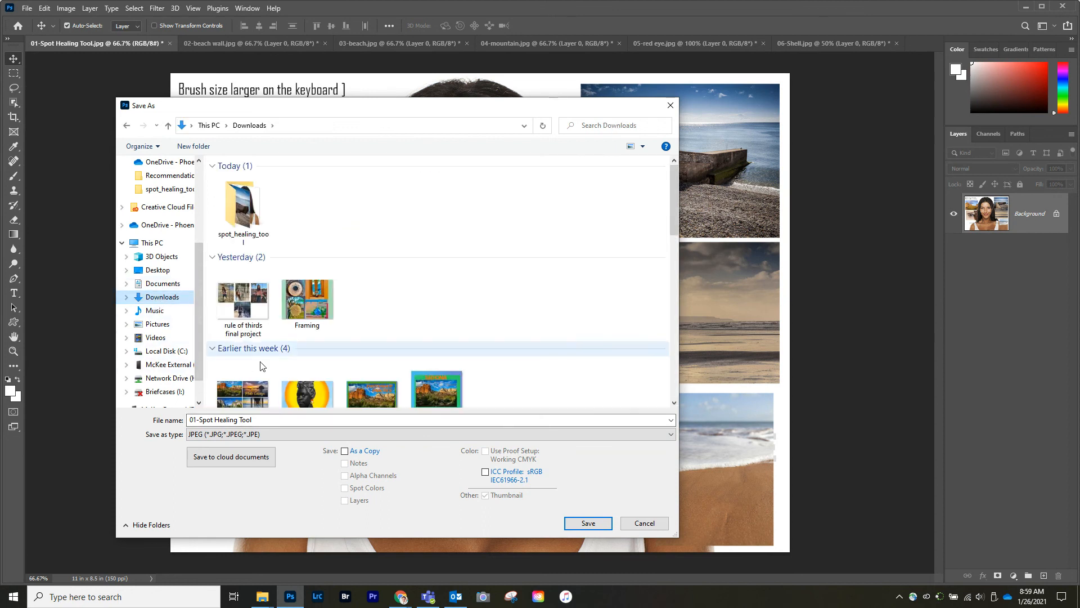
{"action": "left_click", "coordinate": [587, 524]}
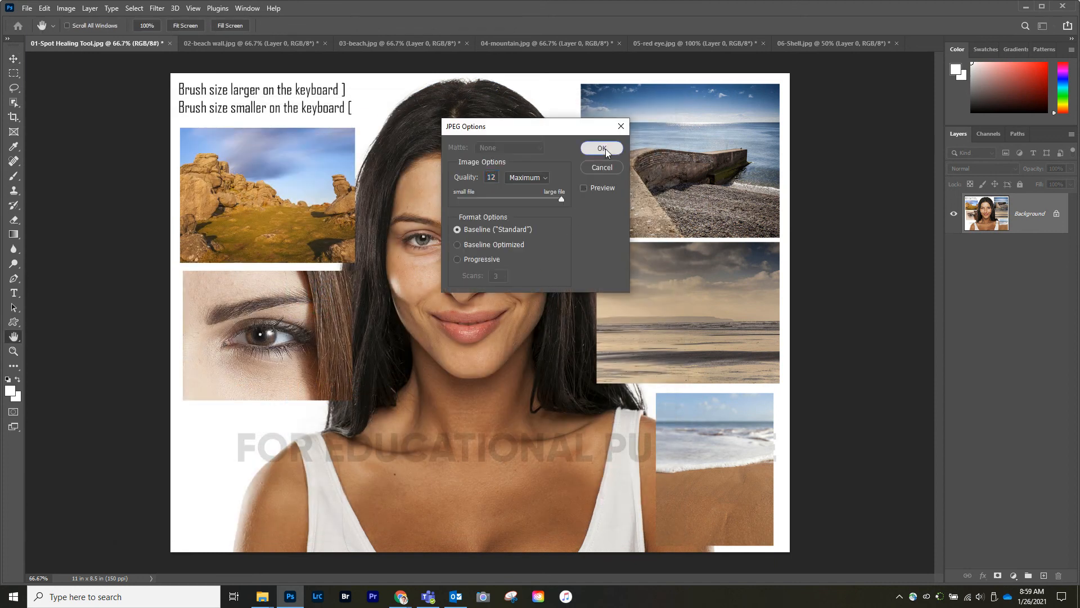
{"action": "left_click", "coordinate": [602, 148]}
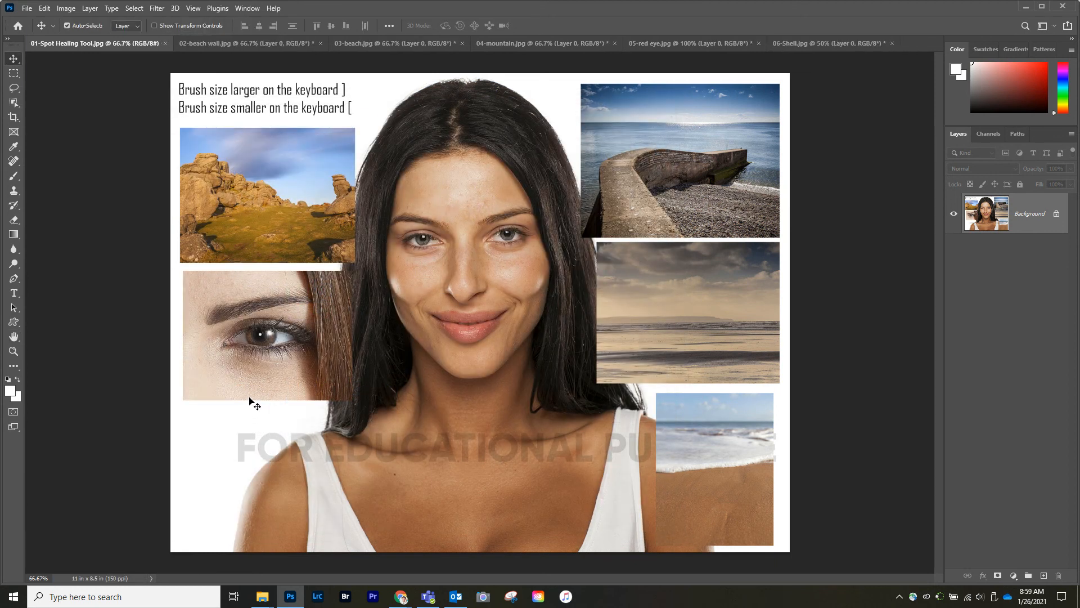